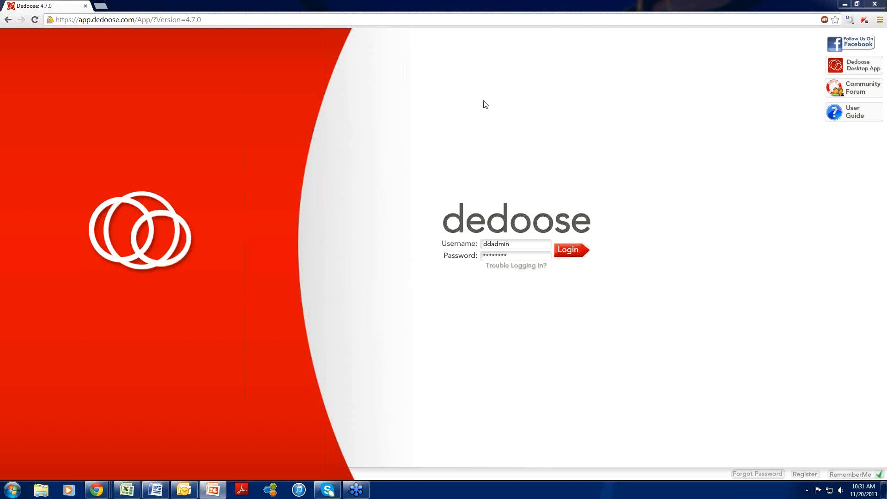
- Log in with the prefilled credentials and open the document 16.12 Pre.docx from the project's media list
click(574, 250)
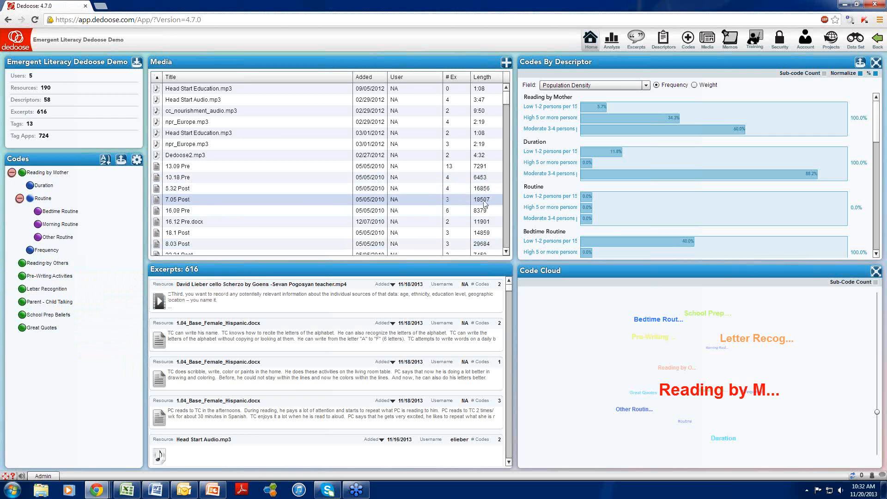
double_click(447, 221)
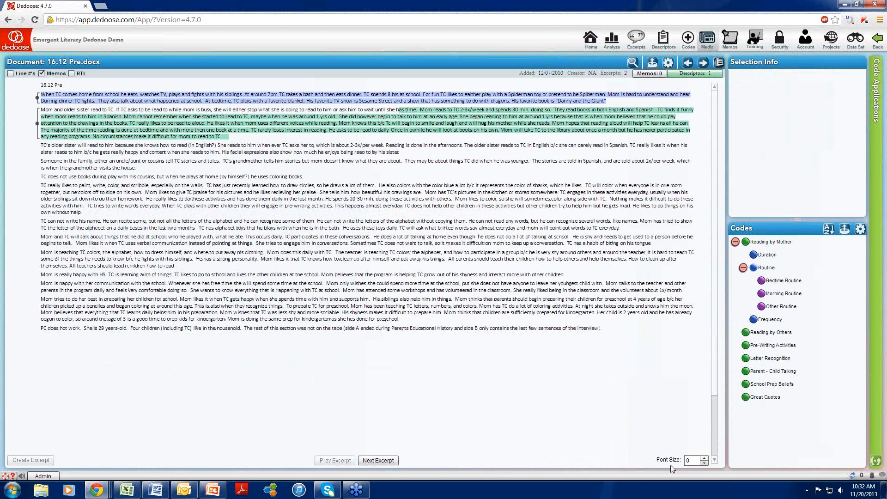
- Increase the document's font size setting to 5
click(702, 458)
click(703, 459)
click(703, 459)
click(703, 459)
click(703, 459)
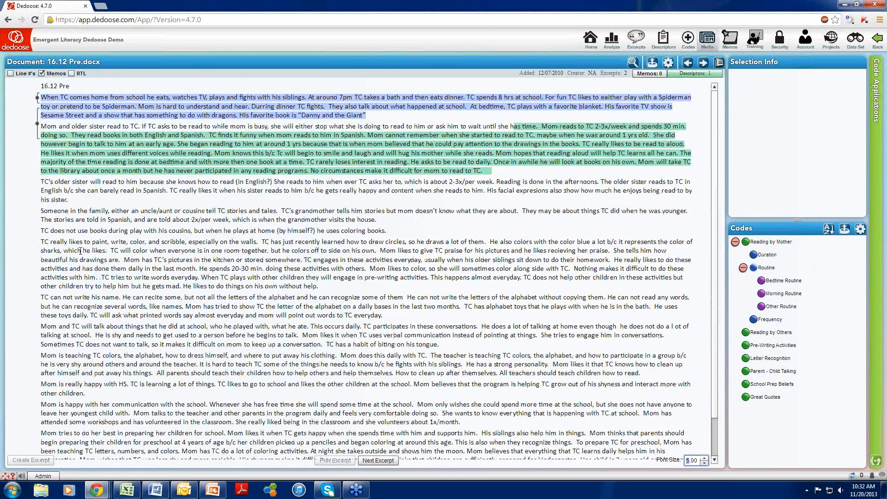
- Select the paragraph about TC's older sister reading to him and bring up an enlarged Quick Code window beside it
drag(66, 202, 41, 183)
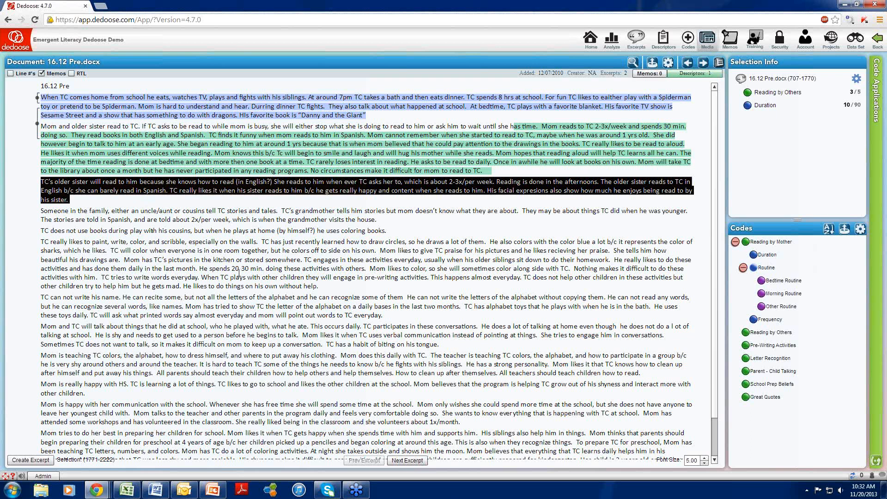
click(735, 241)
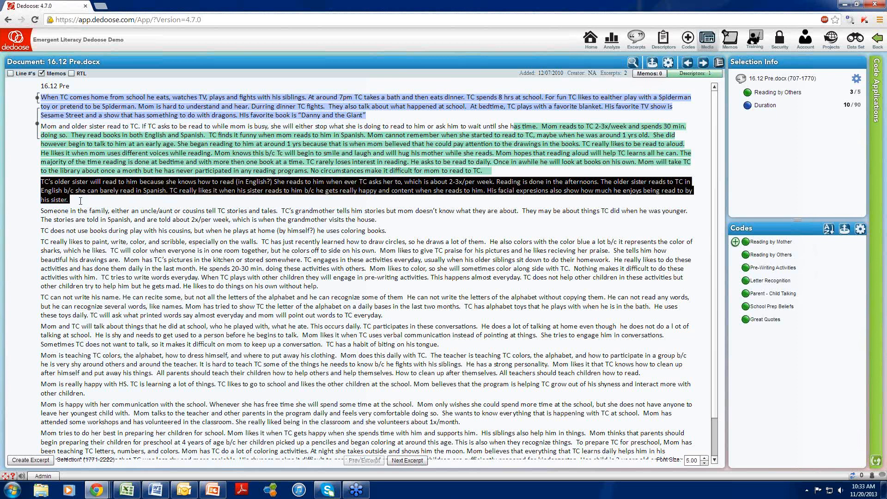
drag(81, 201, 42, 186)
key(c)
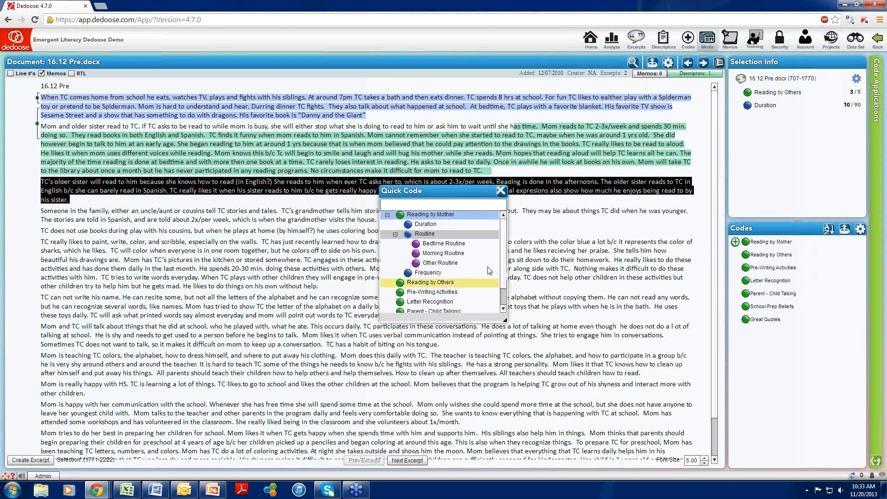
drag(505, 319, 512, 413)
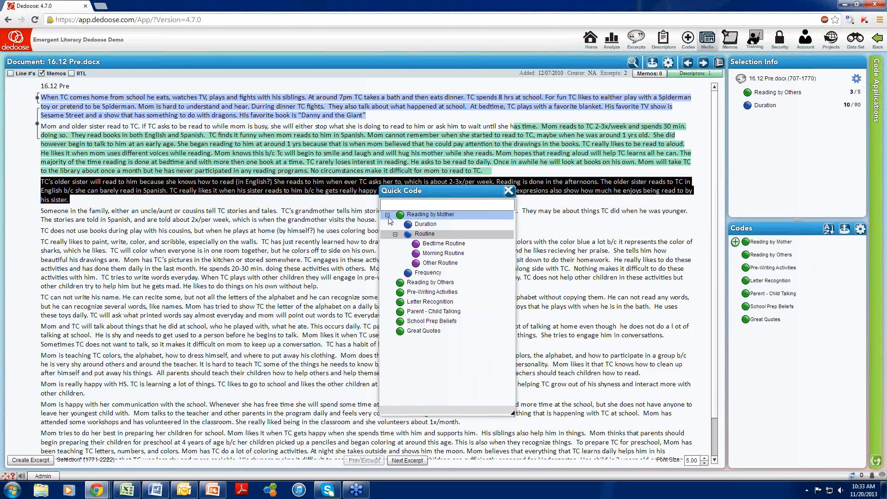
drag(430, 190, 523, 204)
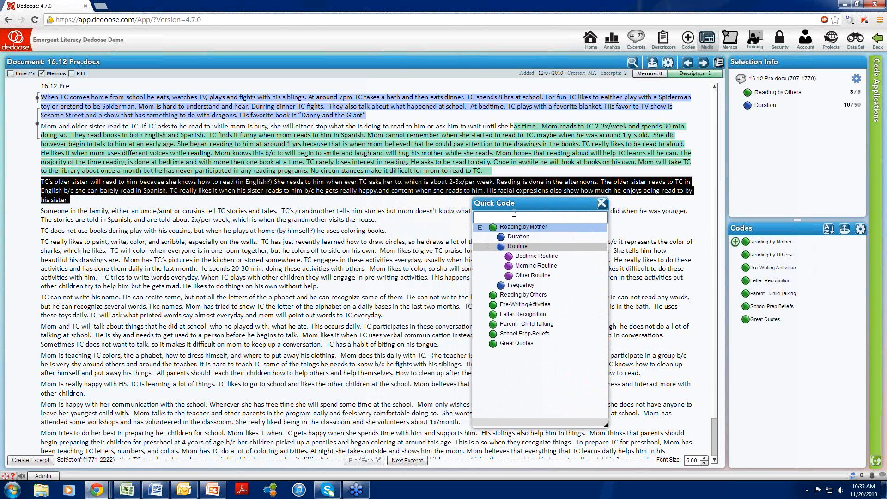
- Create the code "read by sibling" through Quick Code, apply it to the selected paragraph, and close Quick Code
text(read by)
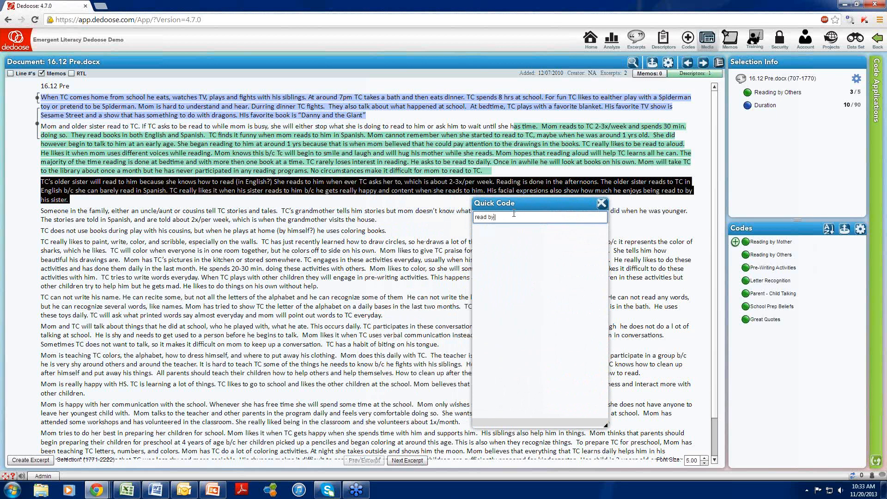
text( sibling)
key(Return)
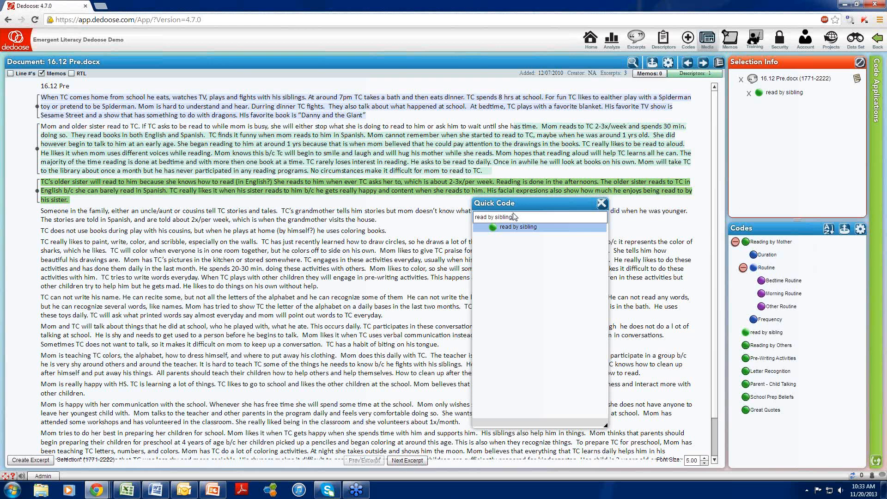
key(ctrl+a)
key(BackSpace)
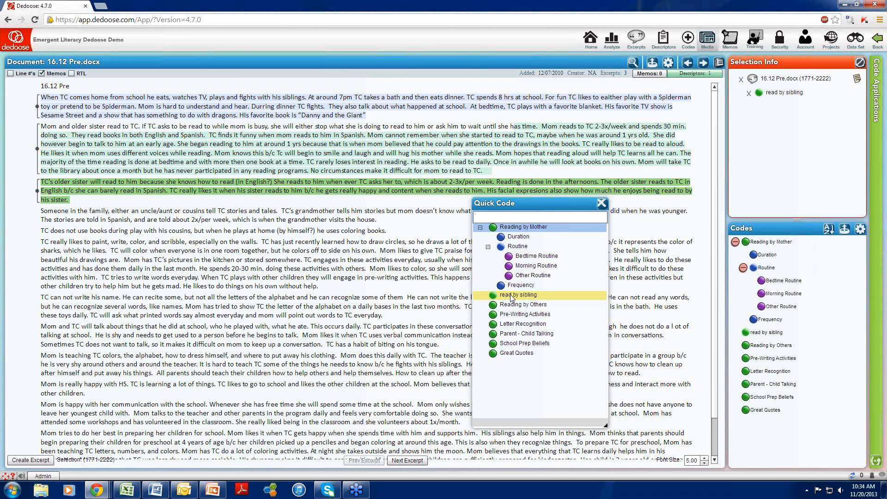
click(601, 206)
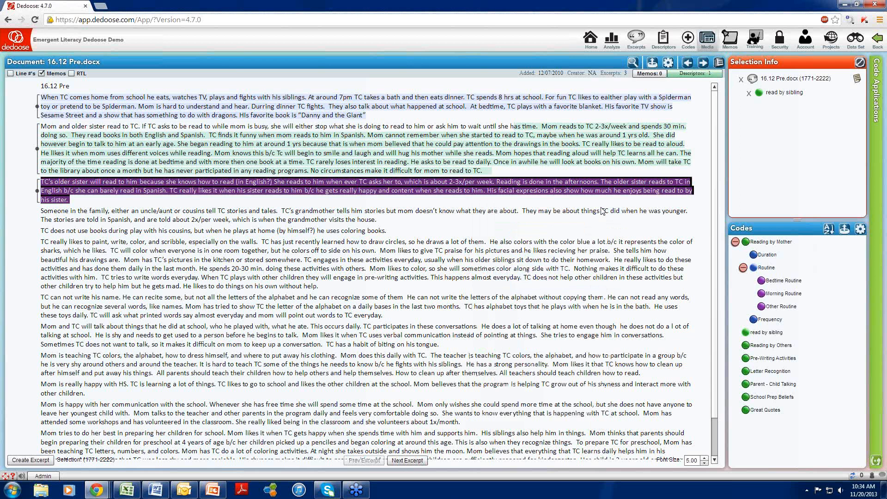
- Switch the code tree to editing and nest "read by sibling" as a child of Reading by Others
click(663, 239)
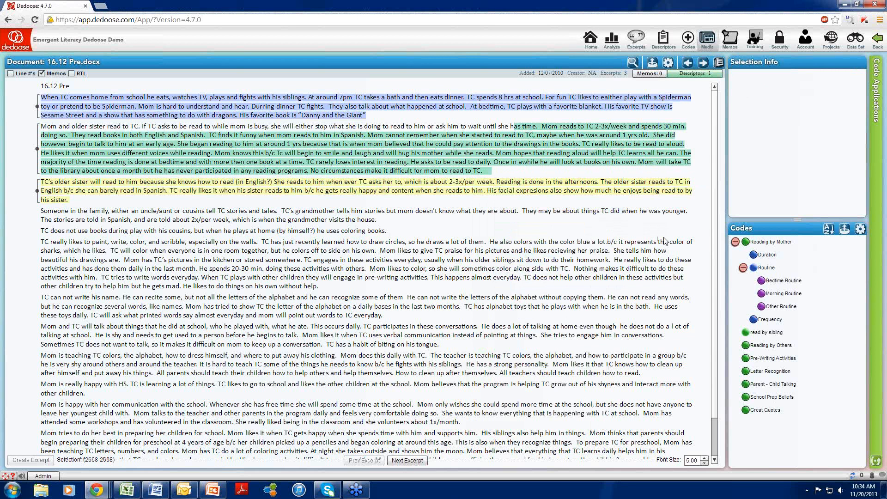
click(860, 229)
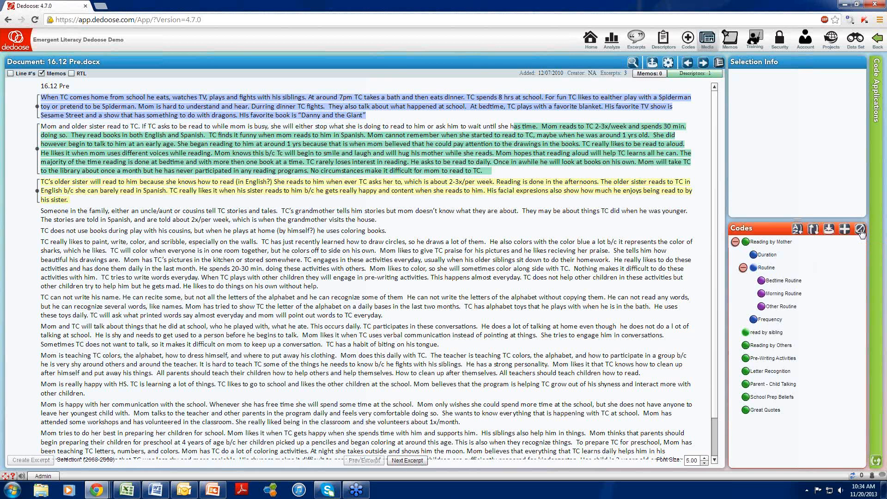
click(777, 335)
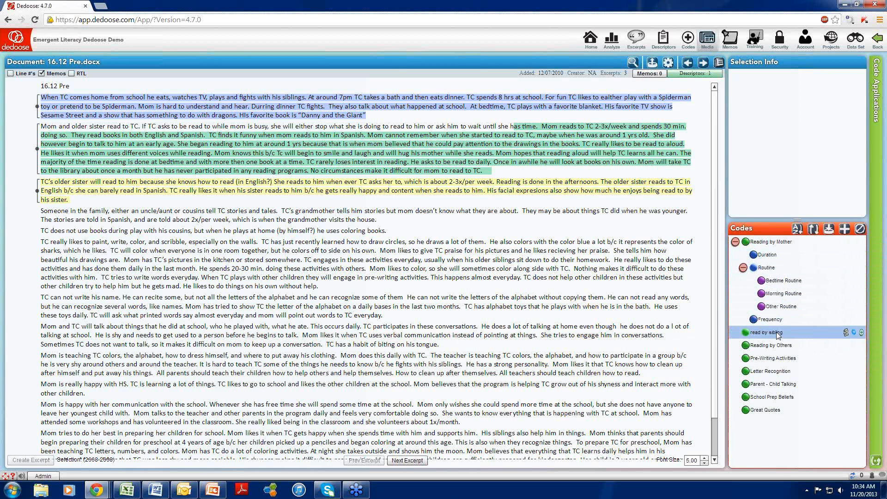
drag(777, 334, 776, 346)
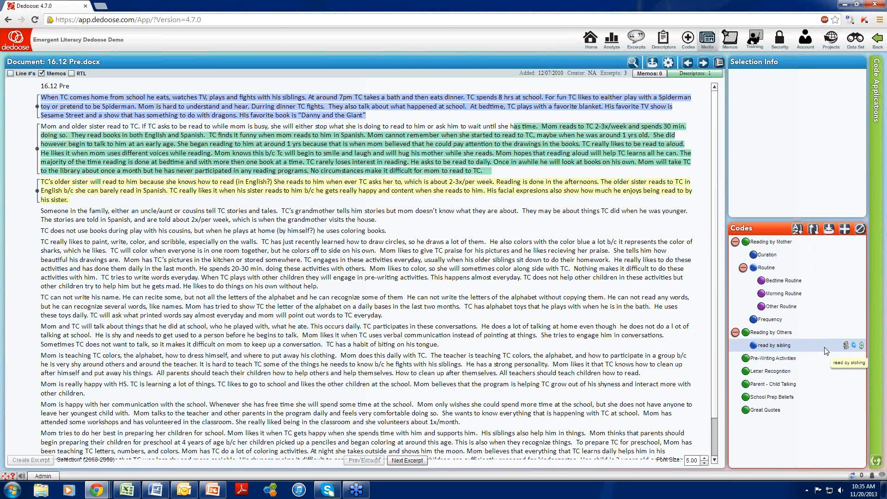
- Merge "read by sibling" as the secondary code into Reading by Others as the primary code
click(853, 346)
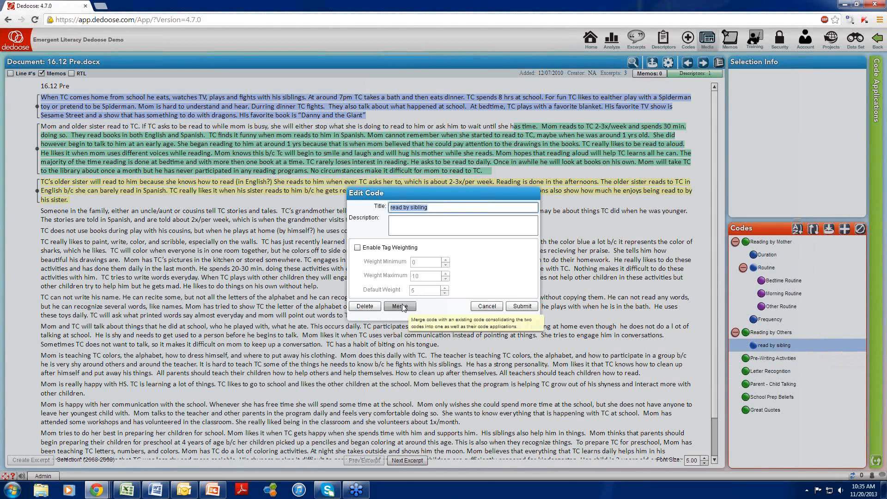
click(401, 306)
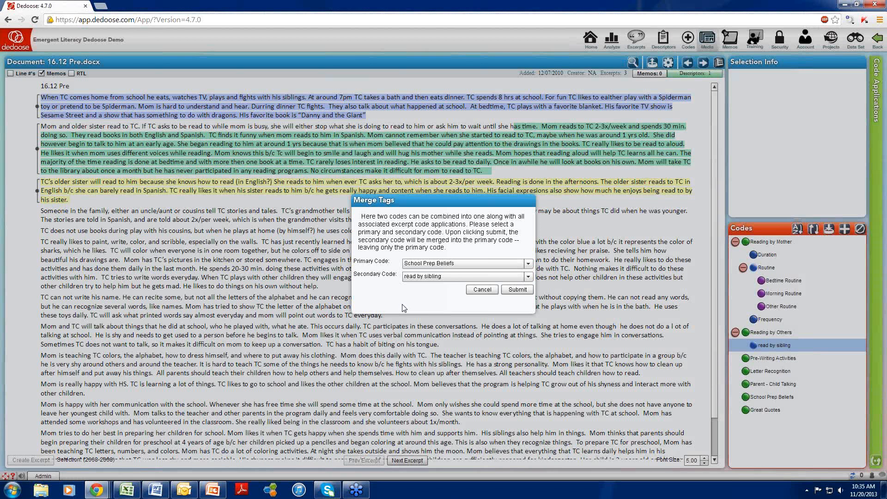
click(526, 264)
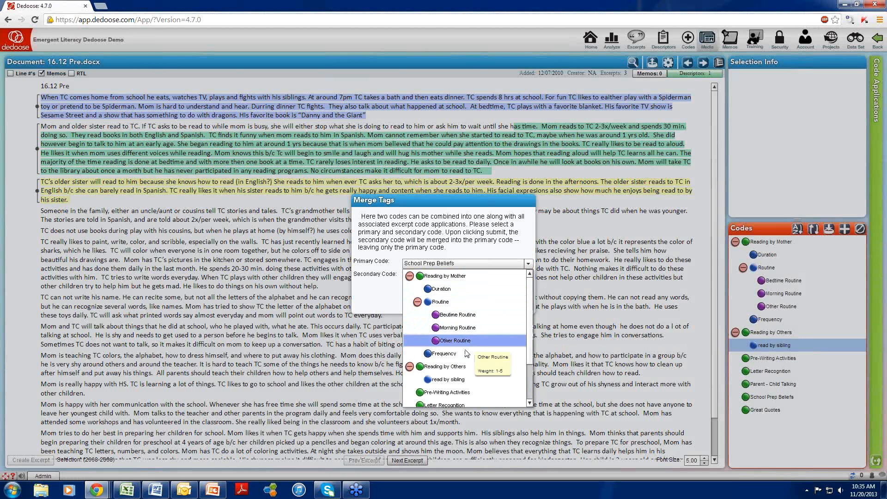
click(458, 366)
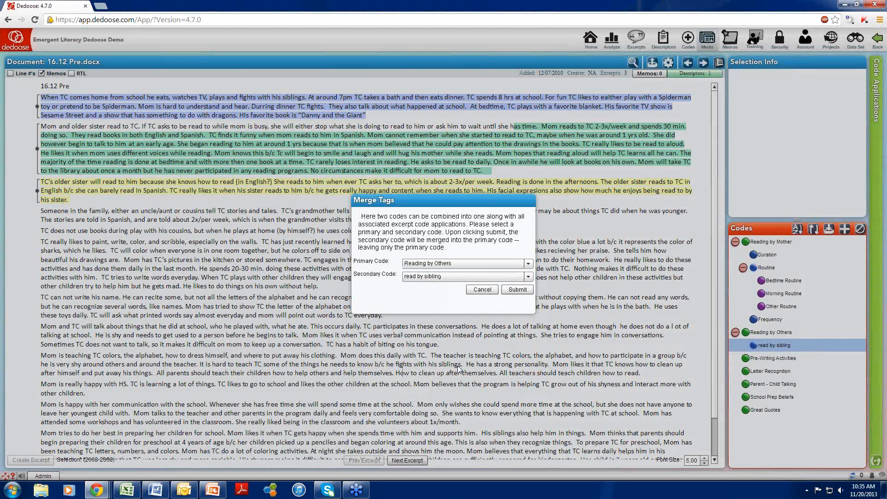
click(517, 290)
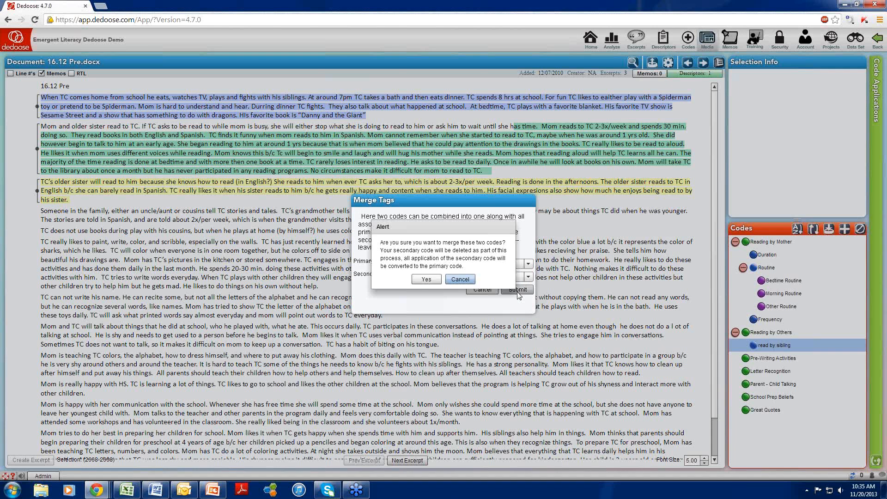
click(425, 279)
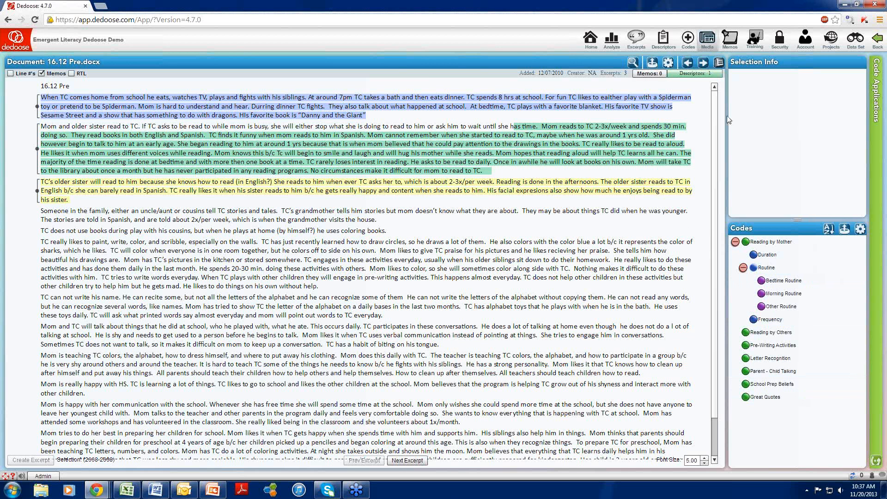
- Return to the project dashboard and open the second Reading by Mother excerpt, from 1.04_Base_Female_Hispanic.docx
click(597, 41)
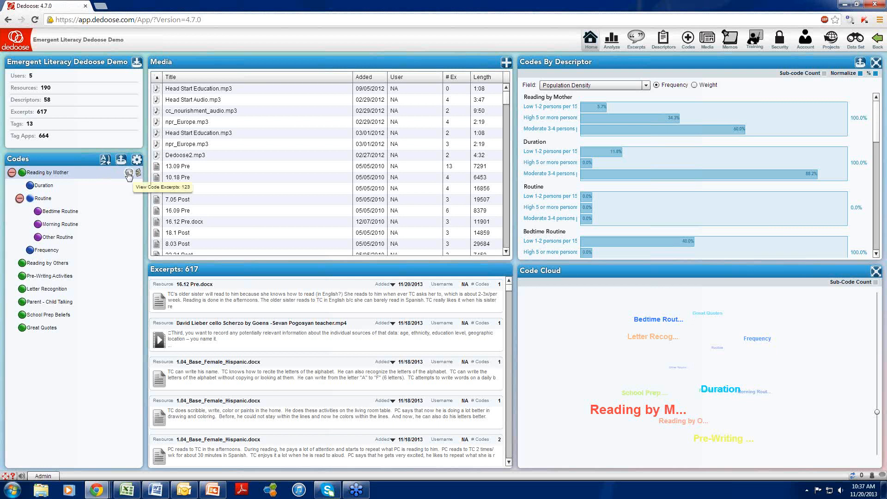
click(129, 173)
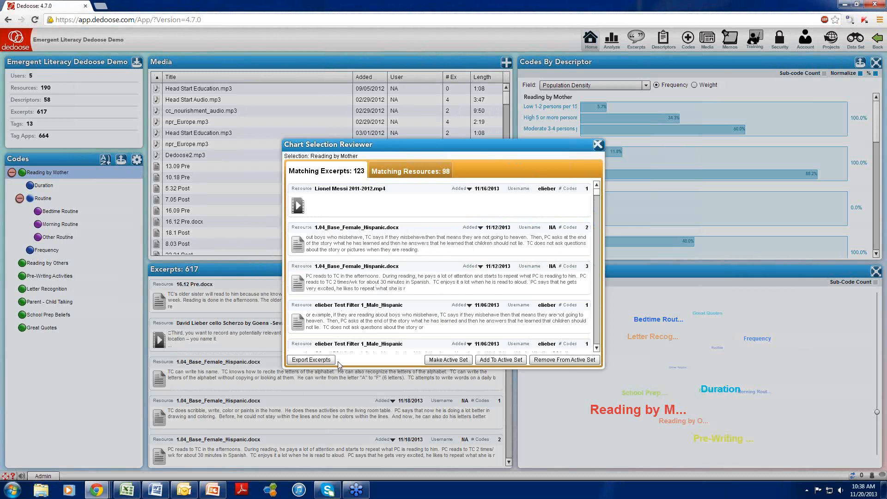
mouse_move(371, 246)
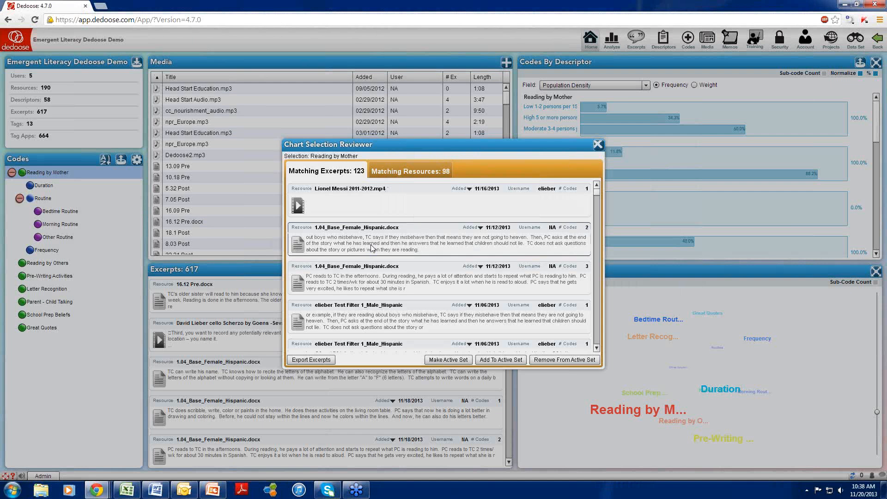
double_click(371, 247)
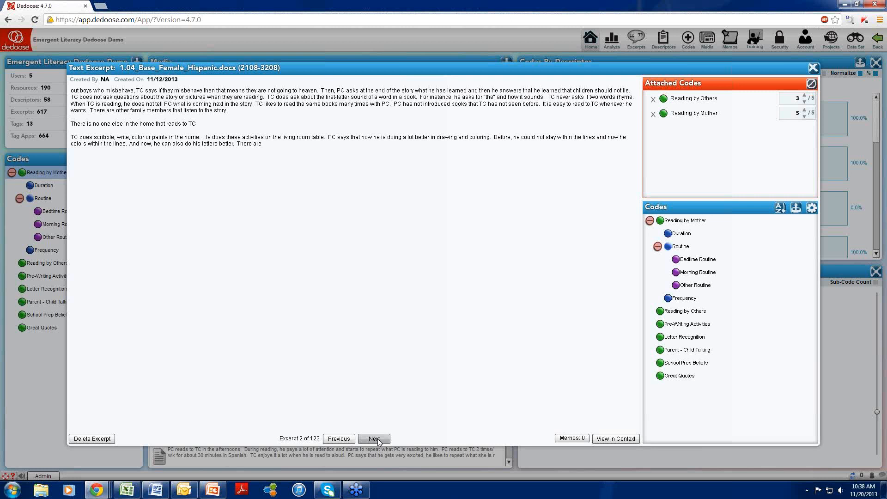
- Attach the Routine and Bedtime Routine codes to the open excerpt
click(657, 247)
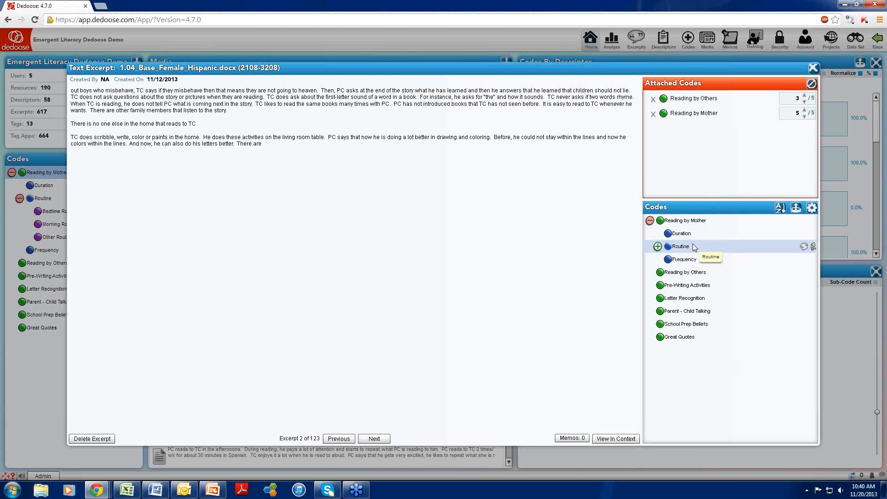
click(657, 247)
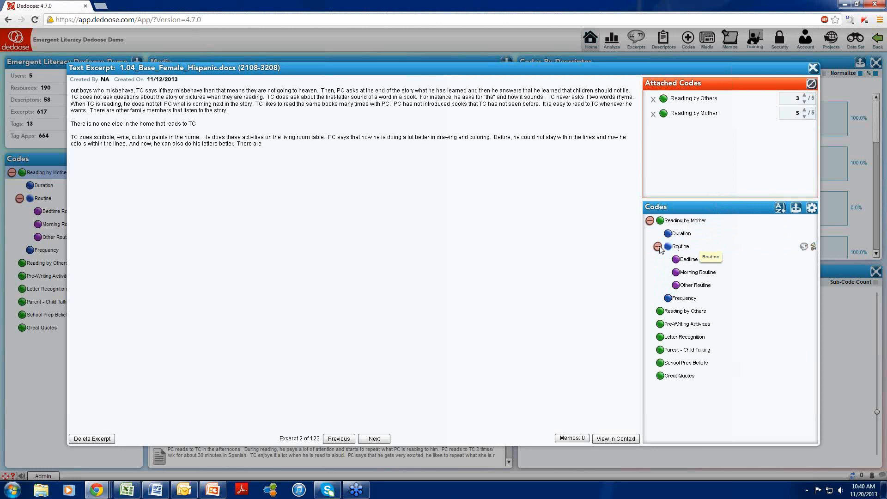
double_click(681, 246)
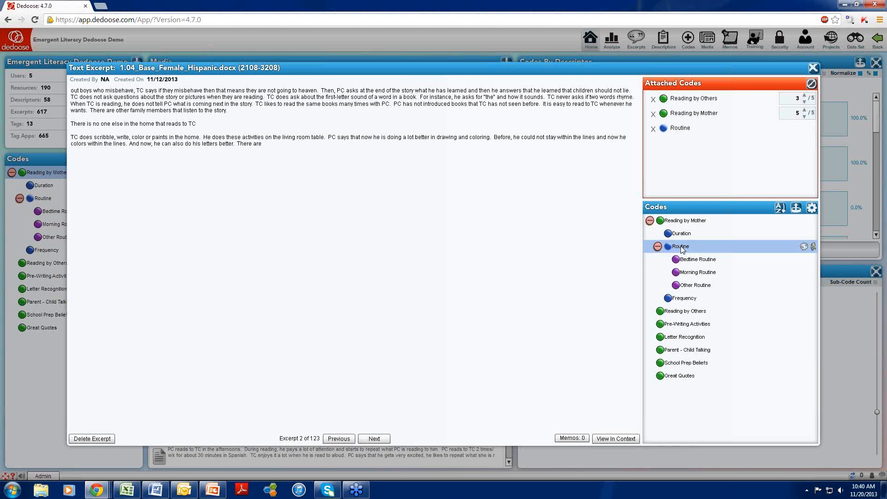
double_click(706, 262)
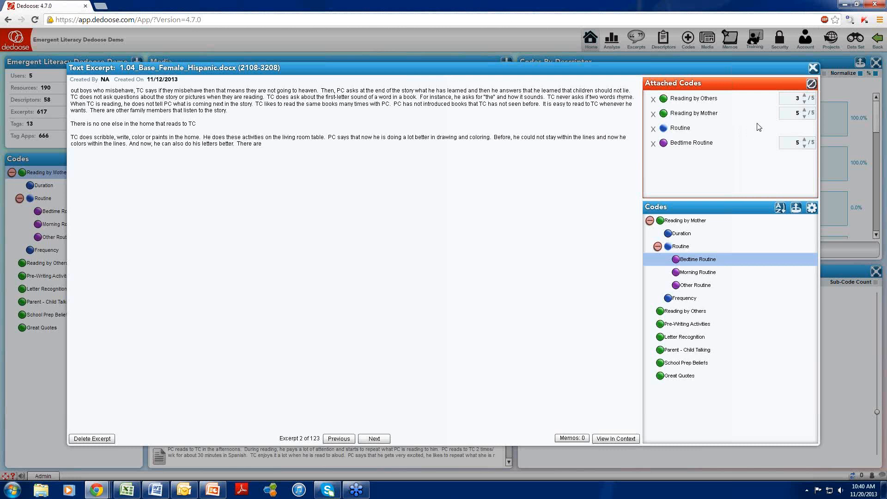
- Set the excerpt's Reading by Mother weight to 3
click(796, 113)
key(BackSpace)
text(3)
key(Return)
- Advance to the following excerpt, set its Reading by Mother weight to 2, and close the excerpt review
click(374, 438)
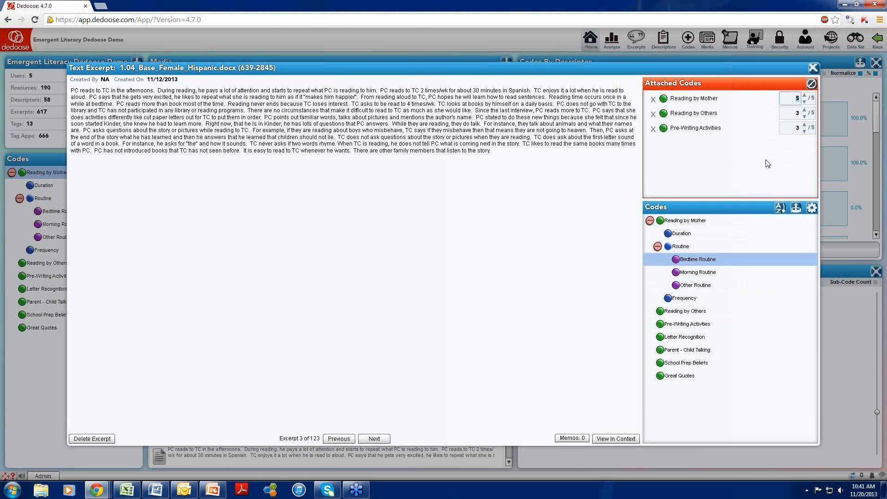
text(2)
click(377, 438)
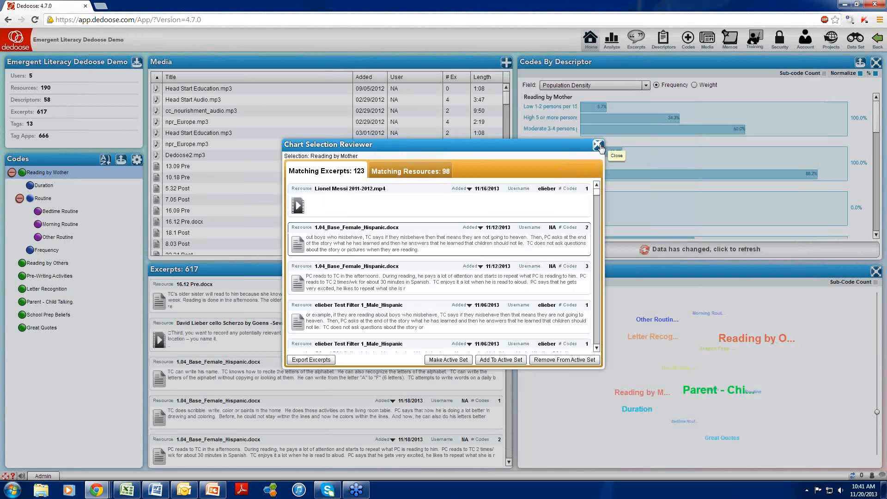
click(598, 145)
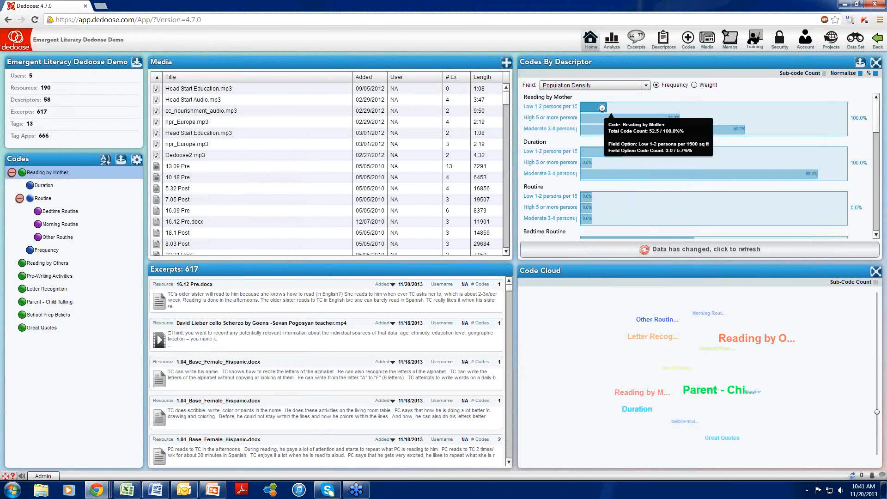
- Open the Code Co-Occurrence chart from the qualitative charts in the analysis workspace
click(604, 44)
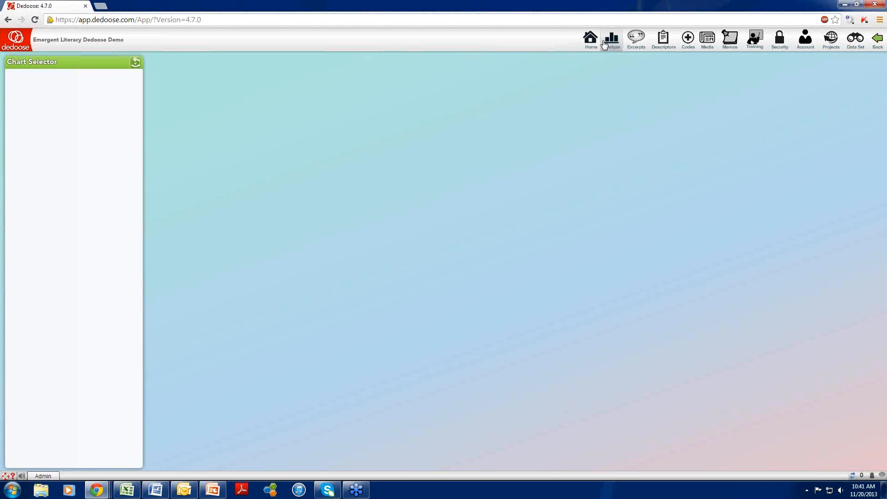
click(13, 148)
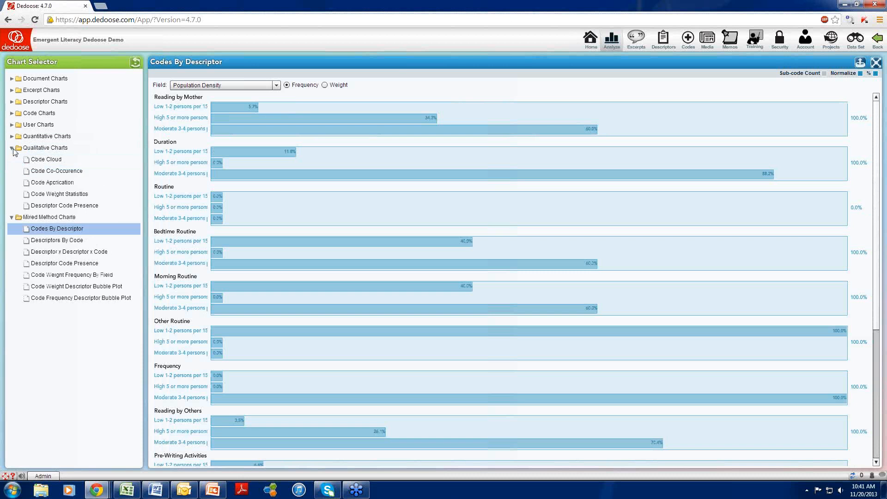
click(56, 171)
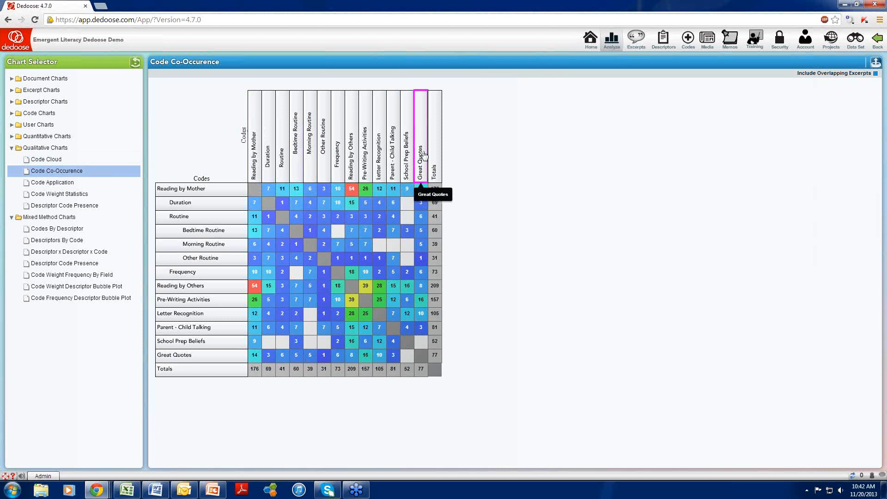
- Review the excerpts coded with both Reading by Mother and Great Quotes, and close the reviewer
mouse_move(420, 193)
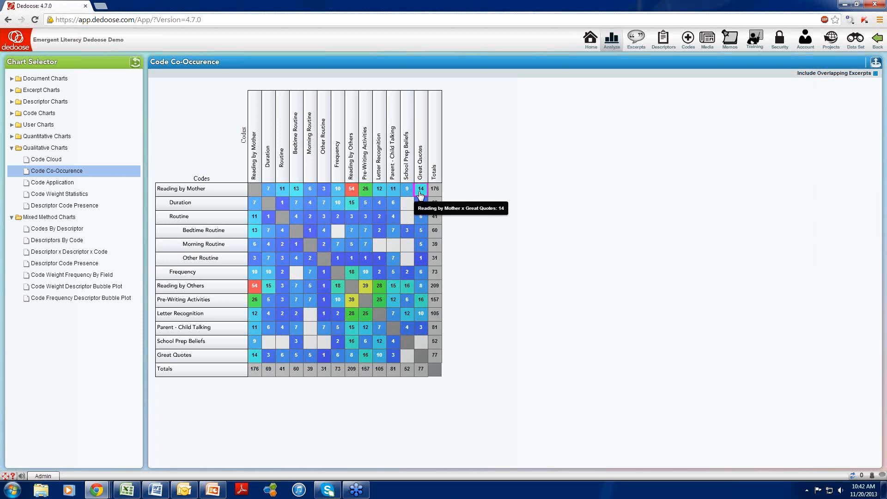
click(418, 191)
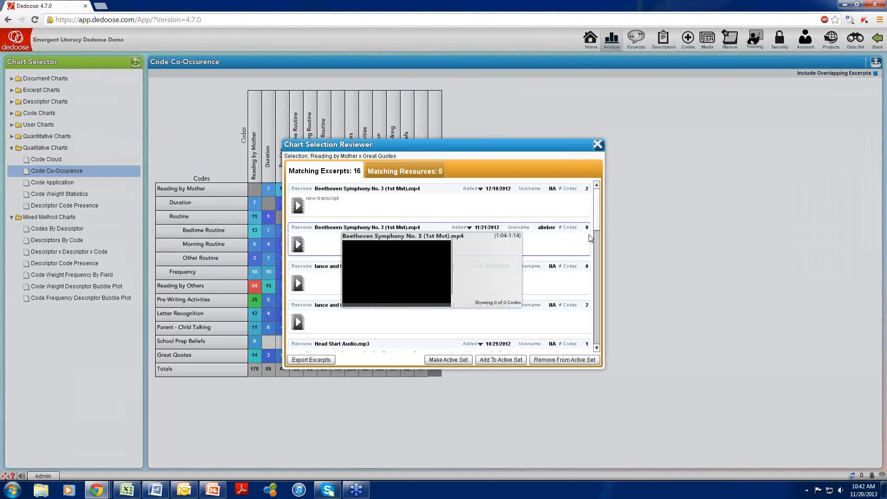
drag(599, 219, 597, 337)
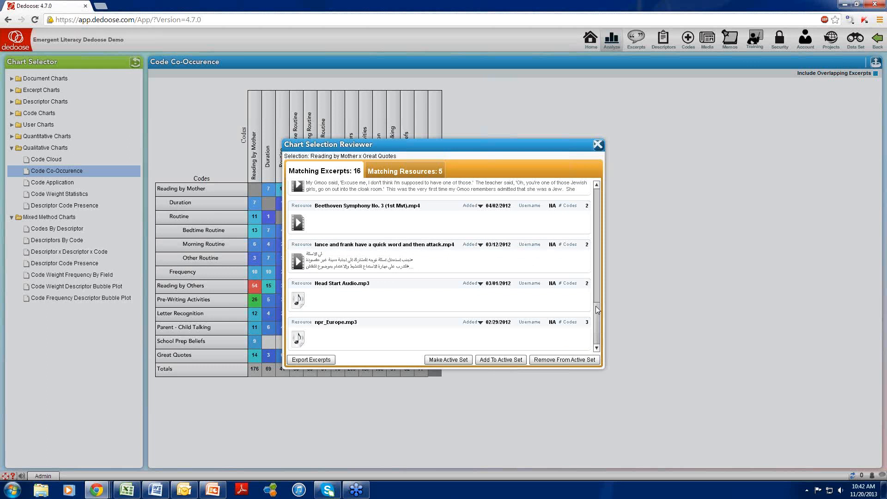
click(597, 146)
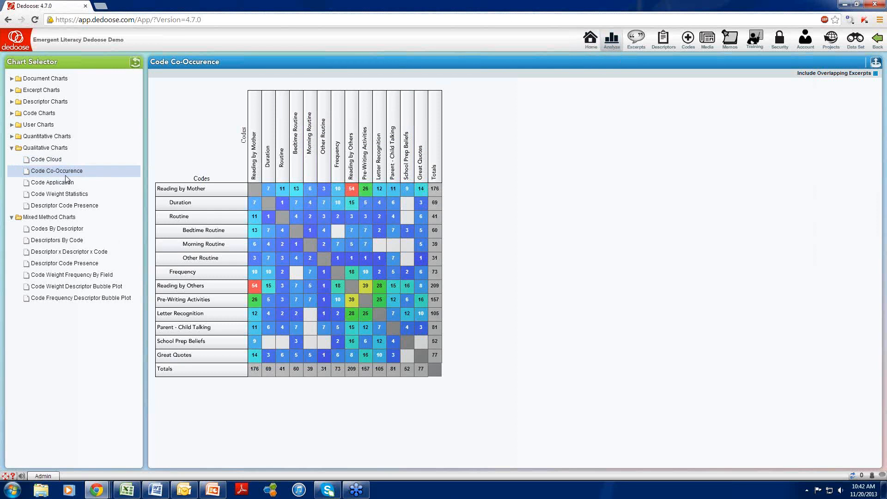
- Open the Code Weight Frequency By Field chart and base it on the Reading by Mother code
click(71, 276)
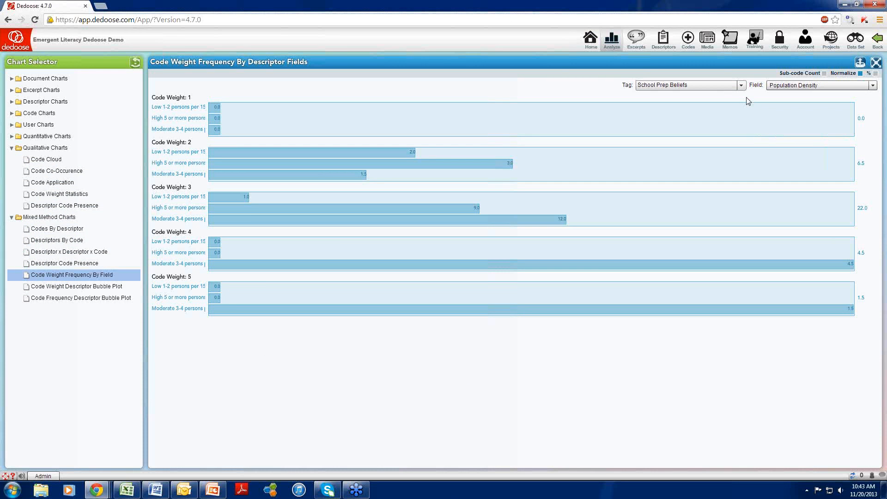
click(741, 85)
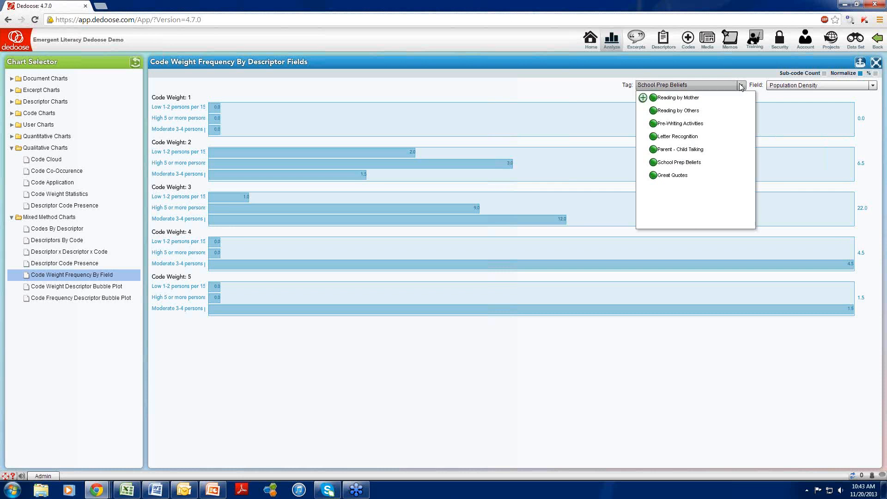
click(707, 99)
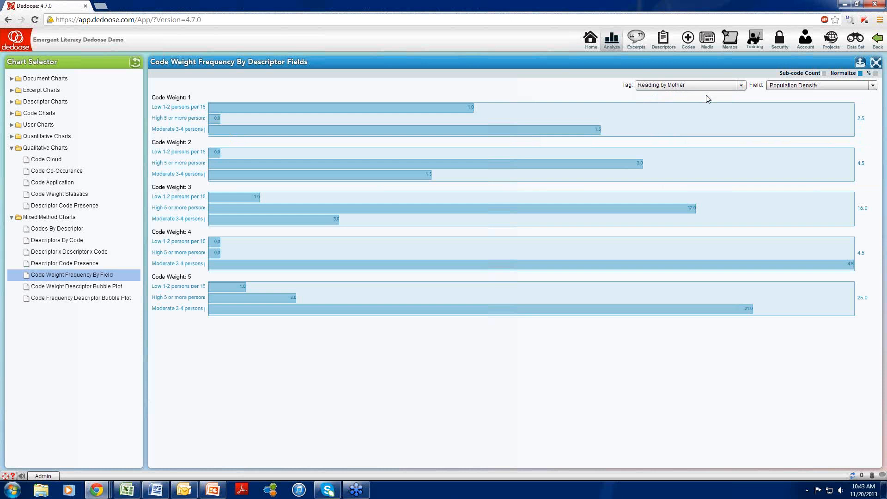
- Break the weight frequency chart down by the Child Gender field, and switch the breakdown to Phase
click(821, 85)
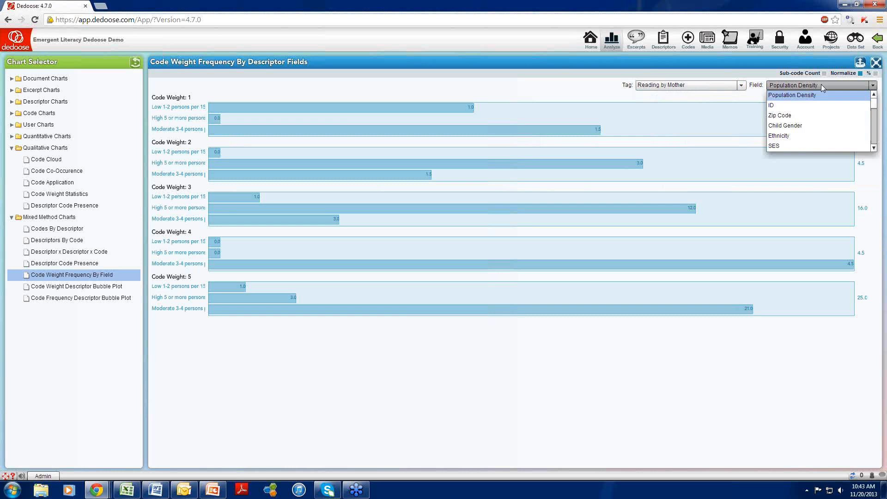
click(803, 125)
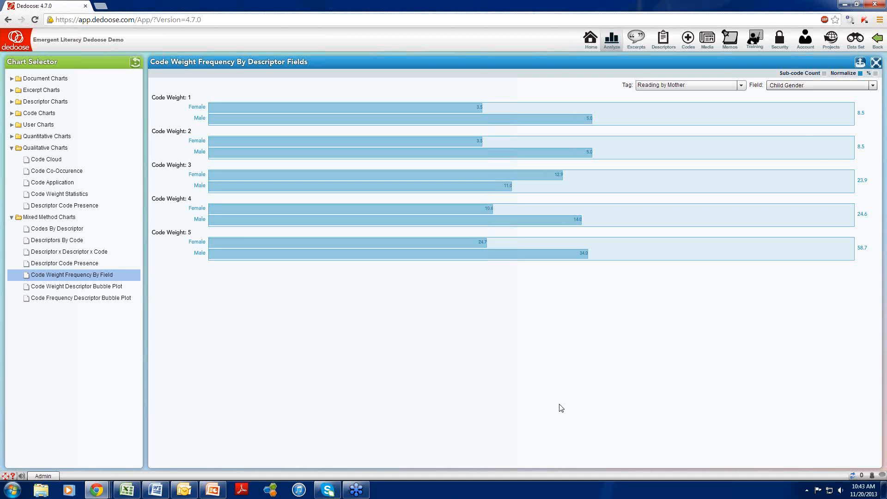
click(872, 86)
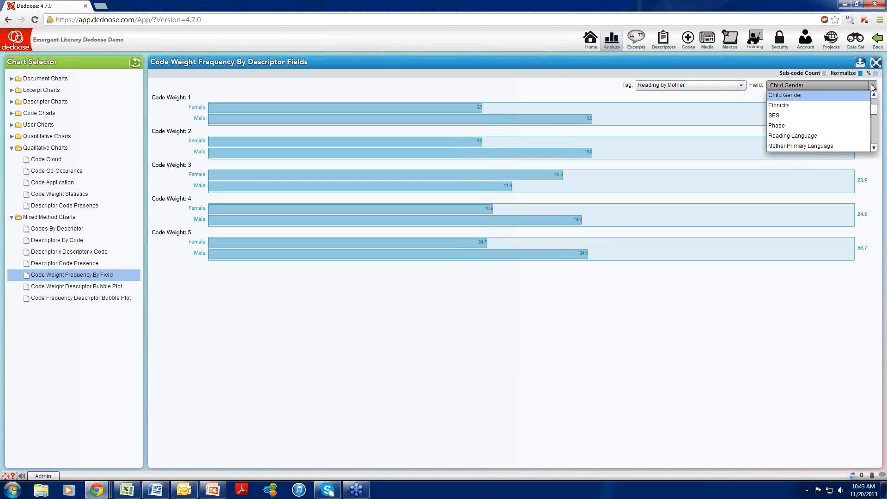
click(808, 126)
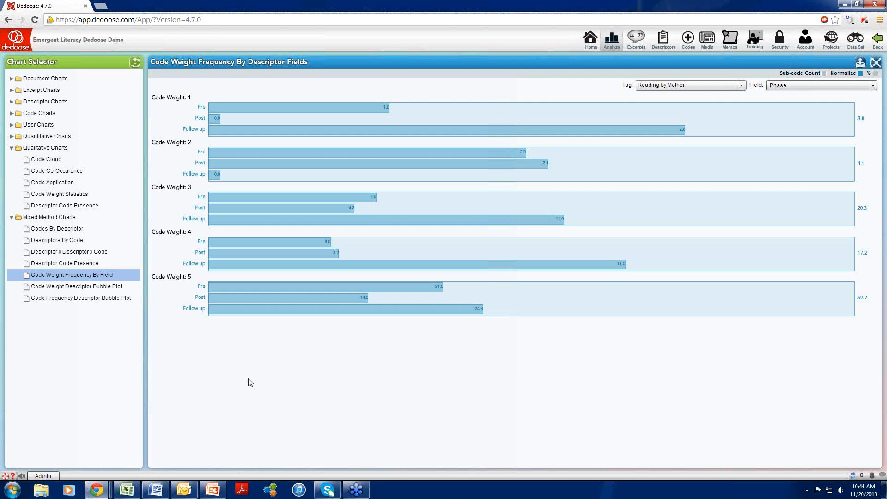
- Export the weight frequency chart as the Excel file DedooseExport.xls, but cancel the save
mouse_move(707, 126)
click(860, 65)
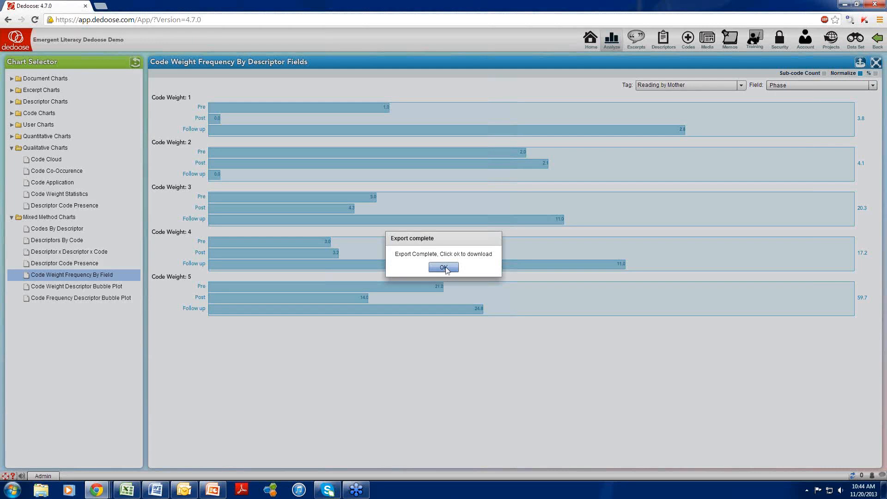
click(444, 268)
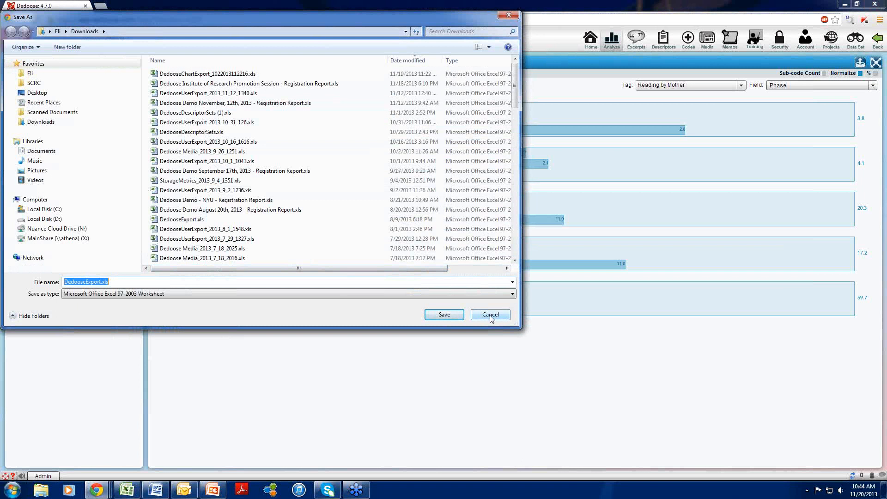
click(491, 317)
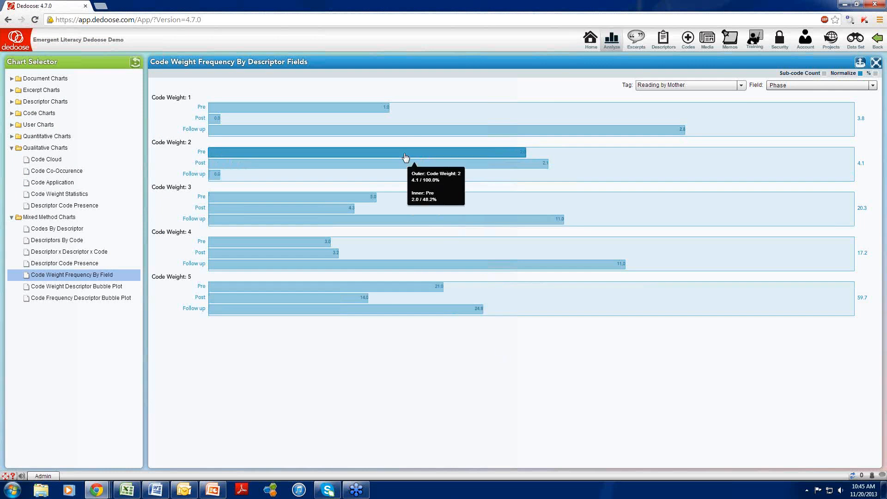
- Review the excerpts behind the Follow up bar at code weight 1, and close the reviewer
mouse_move(402, 131)
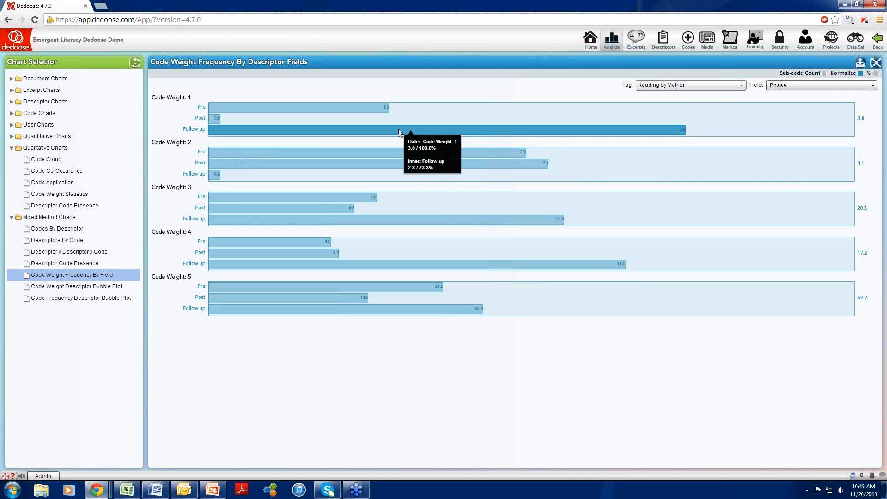
click(400, 131)
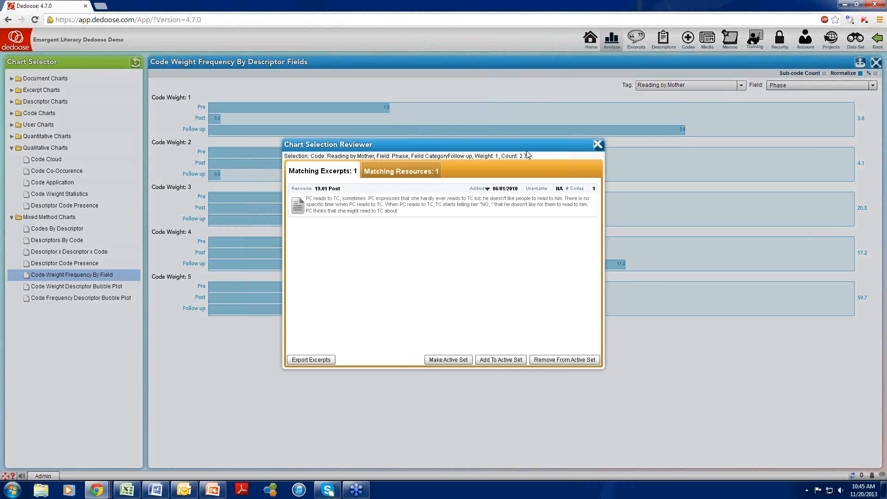
click(597, 146)
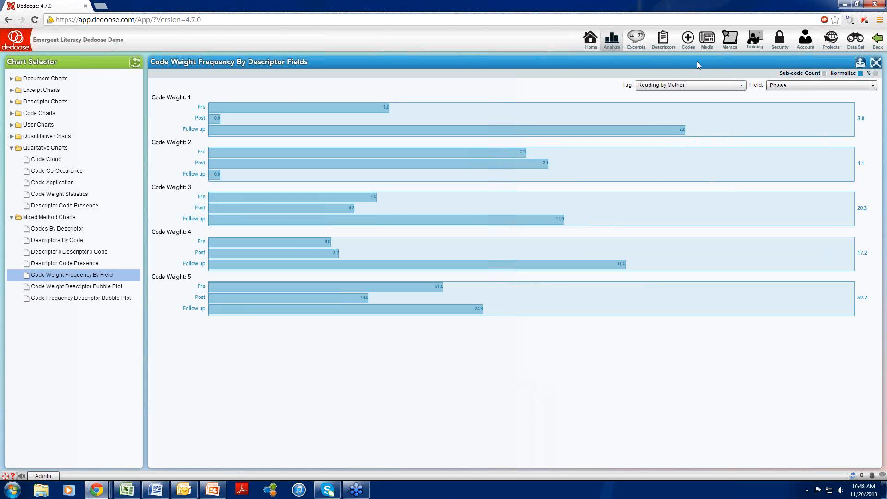
- Open the project memos and filter them to the Coding Memos folder
click(733, 44)
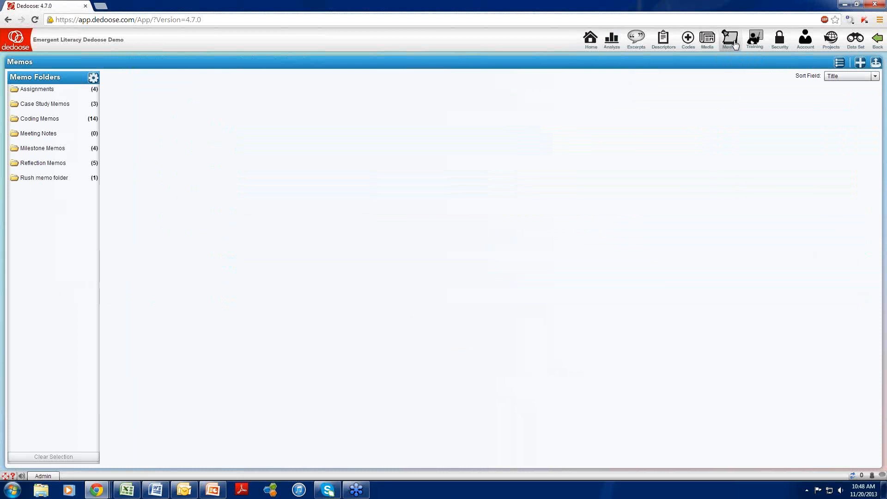
click(56, 120)
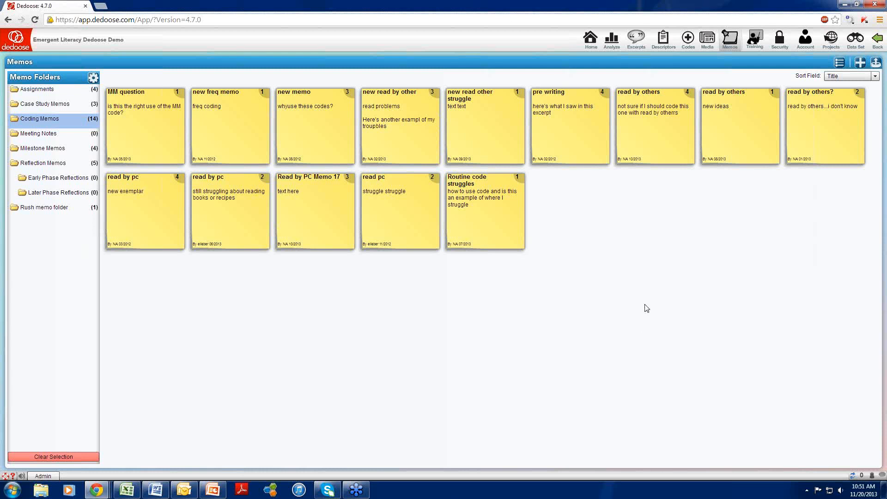
- Return to the analysis workspace and set the Codes By Descriptor chart's field to Child Gender
click(615, 43)
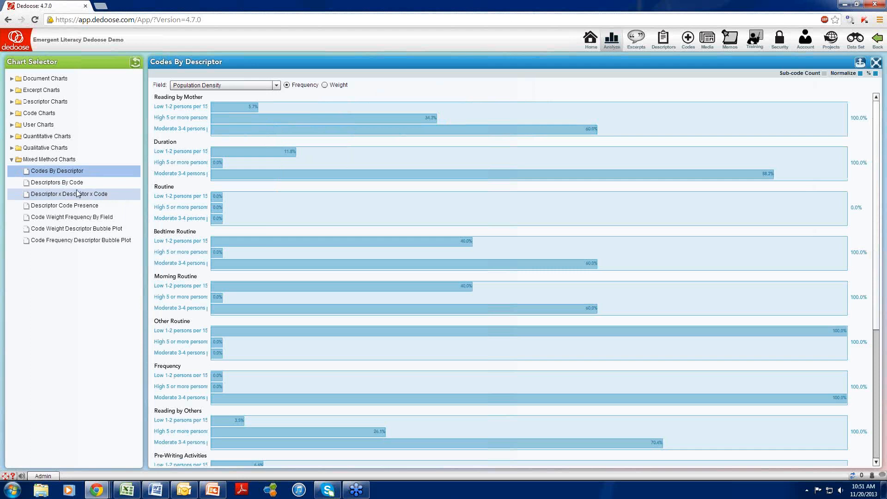
click(276, 85)
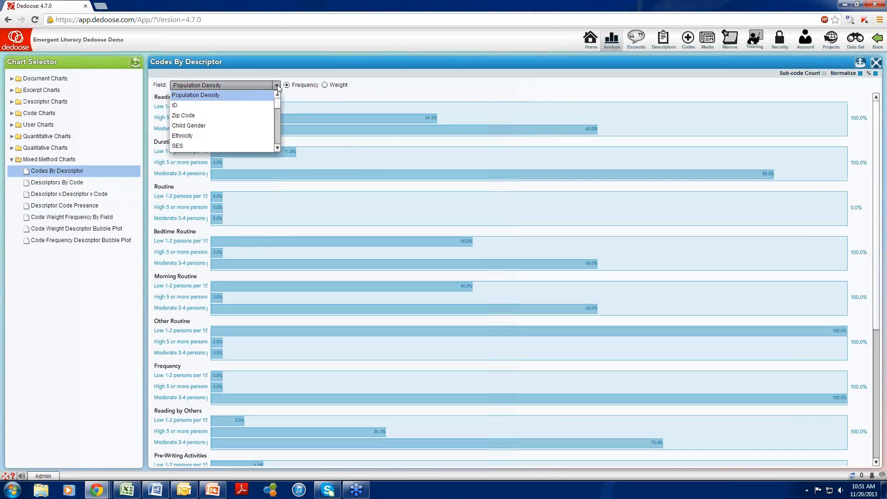
click(248, 125)
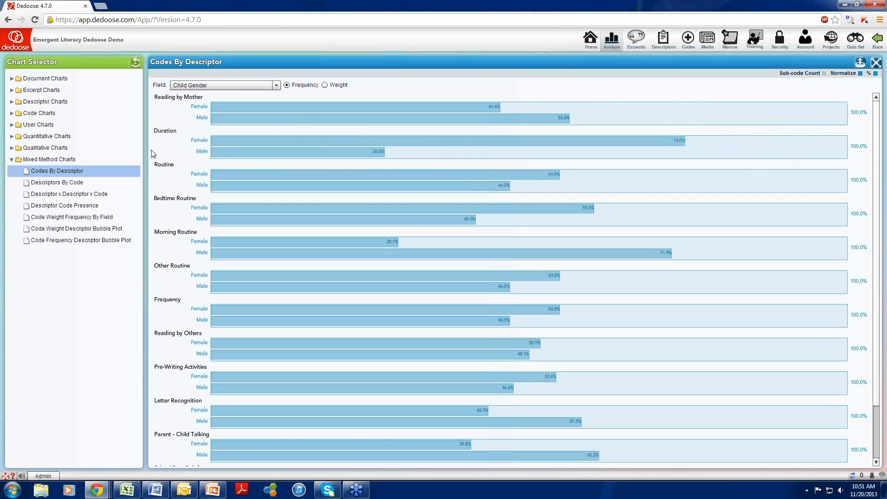
- Show the Codes By Descriptor chart as raw counts without normalization or percentages, with sub-code counts included in parent codes
click(860, 73)
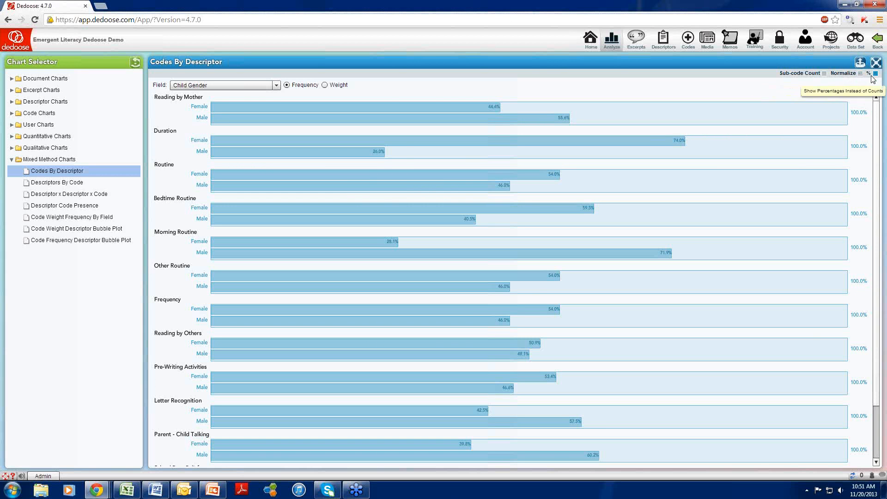
click(876, 74)
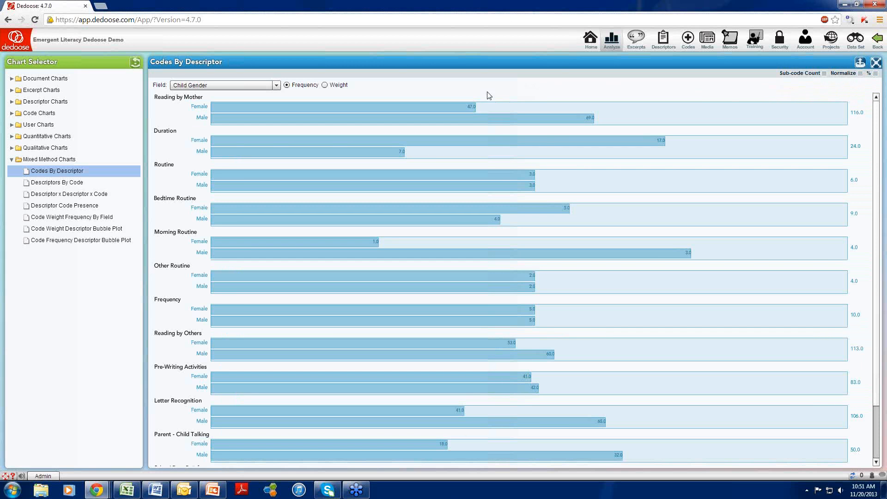
mouse_move(452, 110)
click(824, 74)
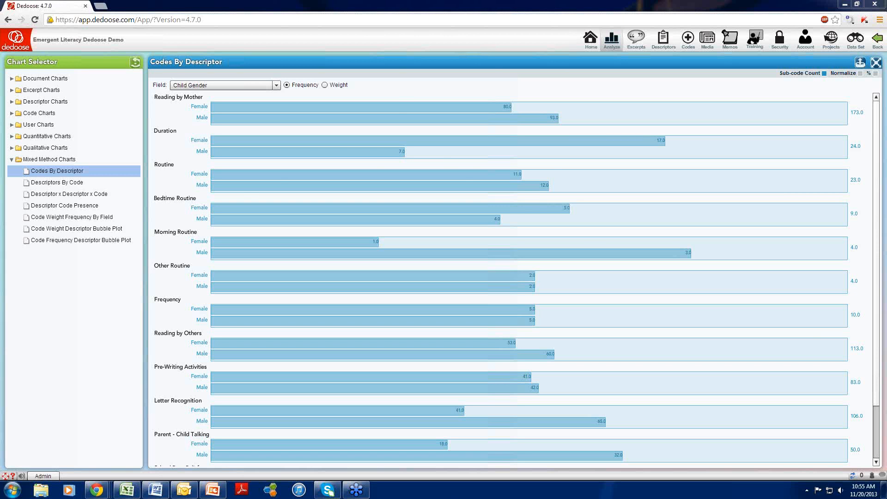
- Open the Code Co-Occurrence chart and compare its counts without and with overlapping excerpts
click(11, 149)
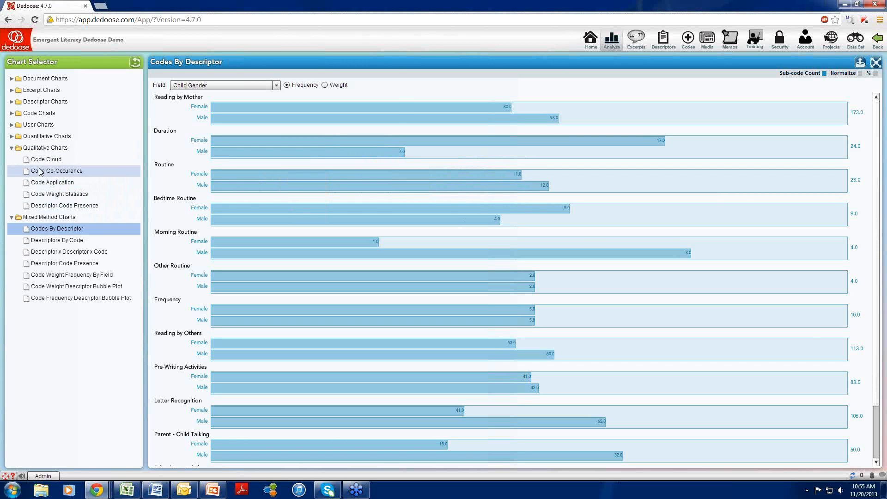
click(42, 172)
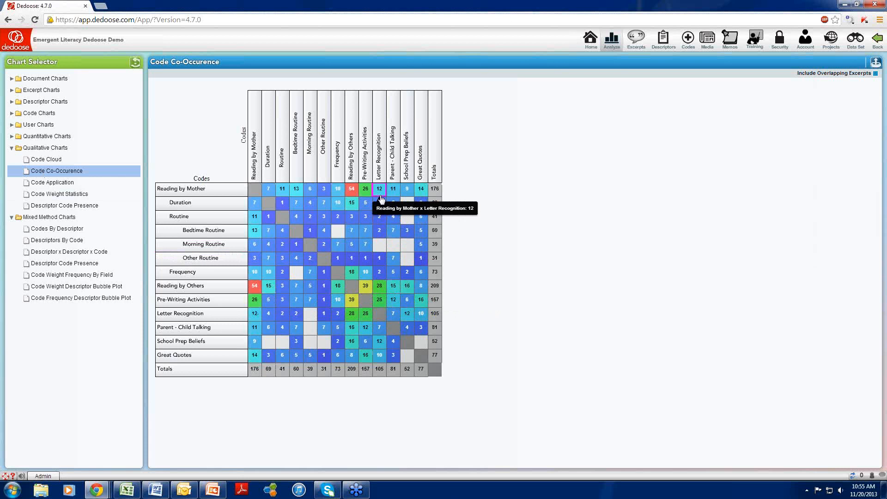
click(875, 73)
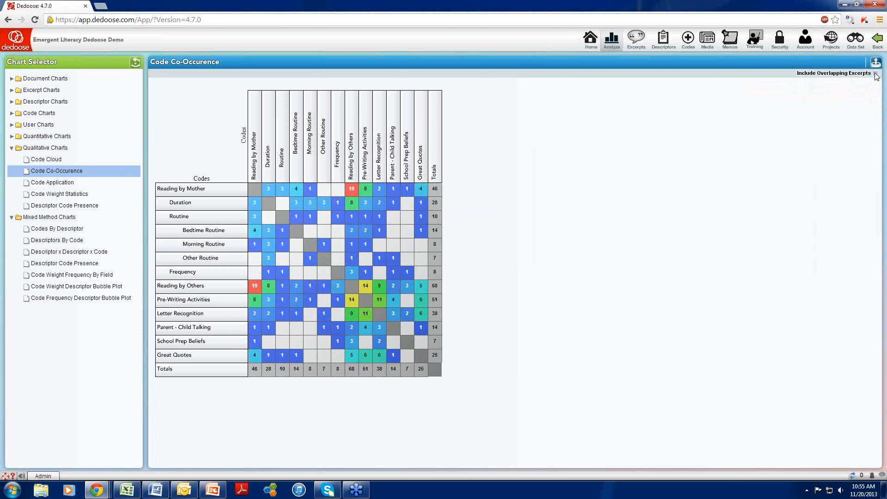
click(876, 74)
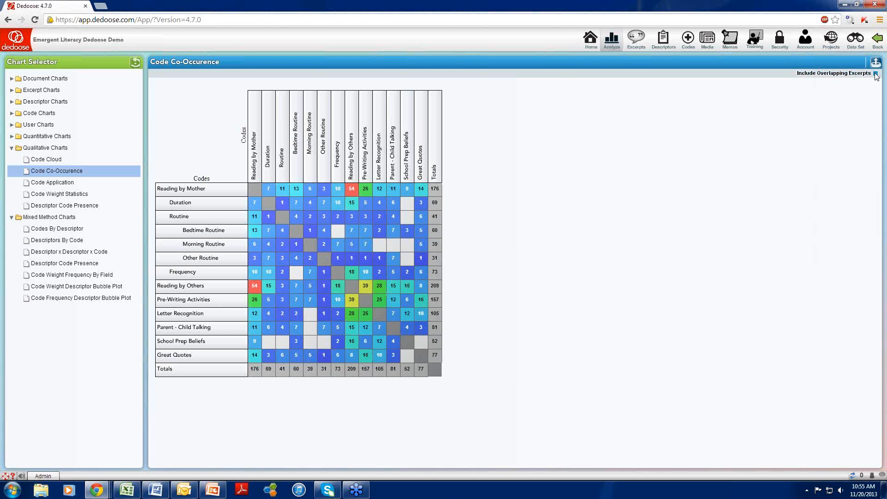
mouse_move(363, 194)
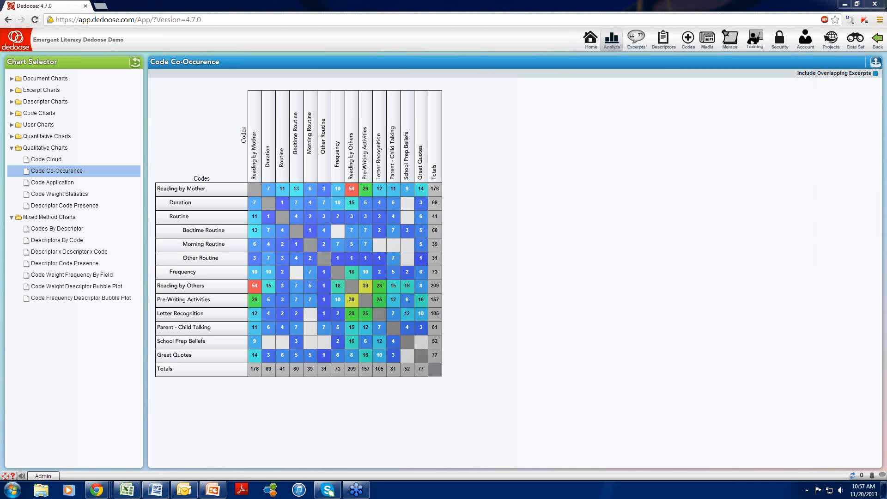
- Open the Code Application chart that lists code use by document
click(12, 79)
click(38, 114)
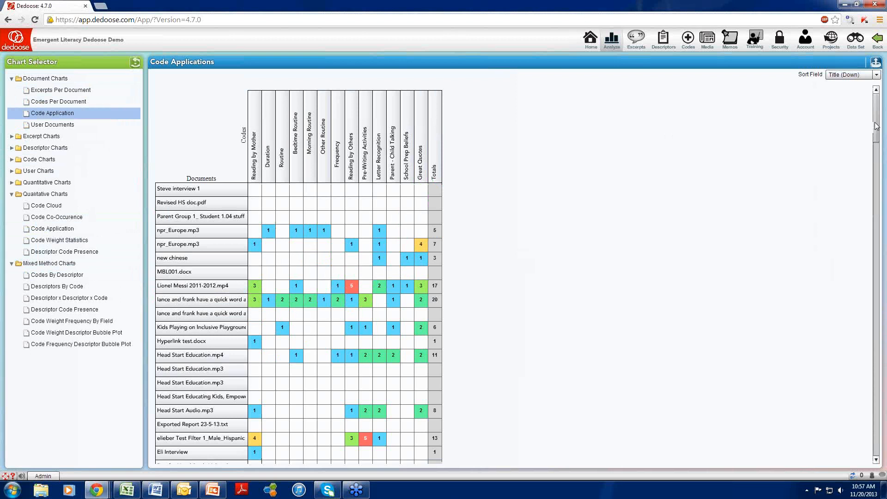
- Examine the code counts per document in the Code Application chart, down to the 19.06 Post row
drag(873, 122, 871, 140)
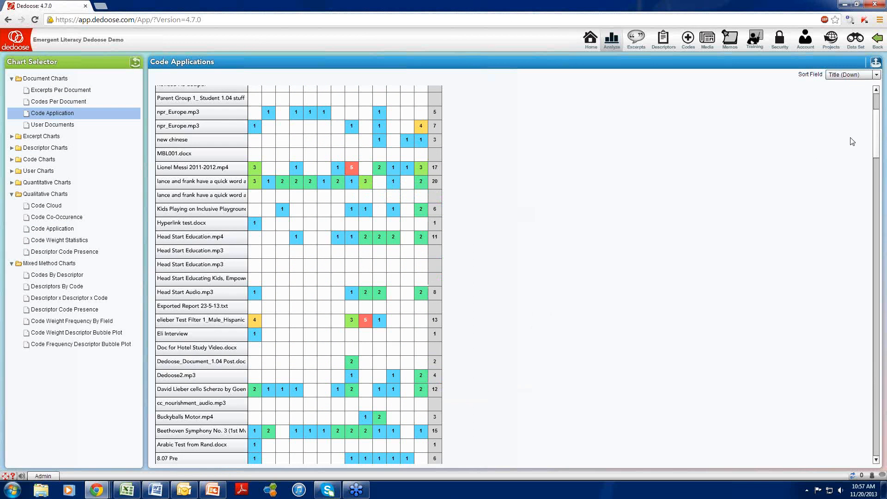
drag(876, 153, 876, 253)
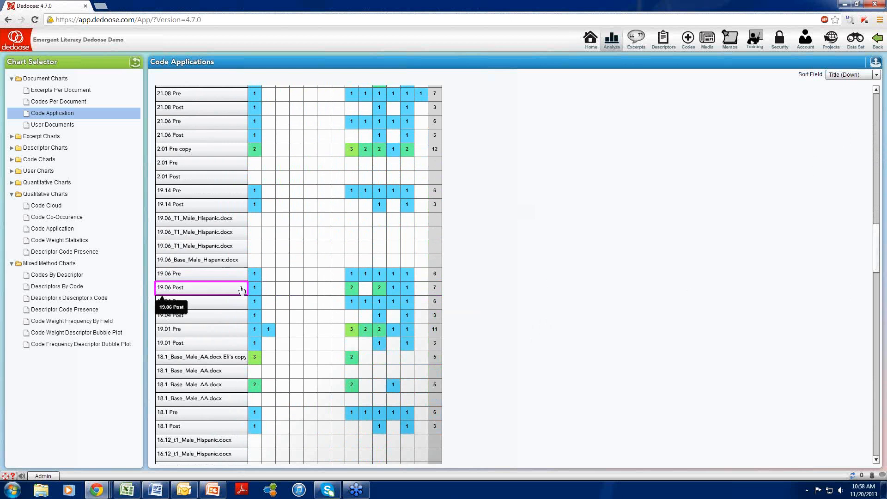
mouse_move(257, 288)
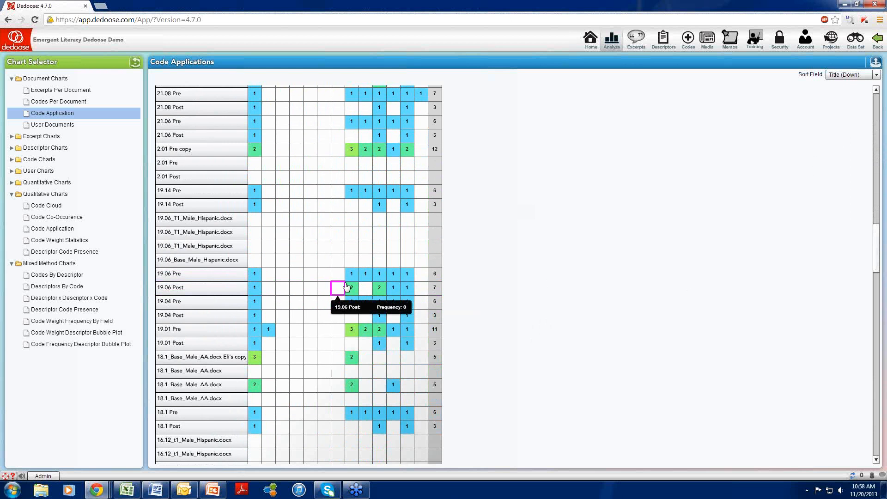
mouse_move(349, 289)
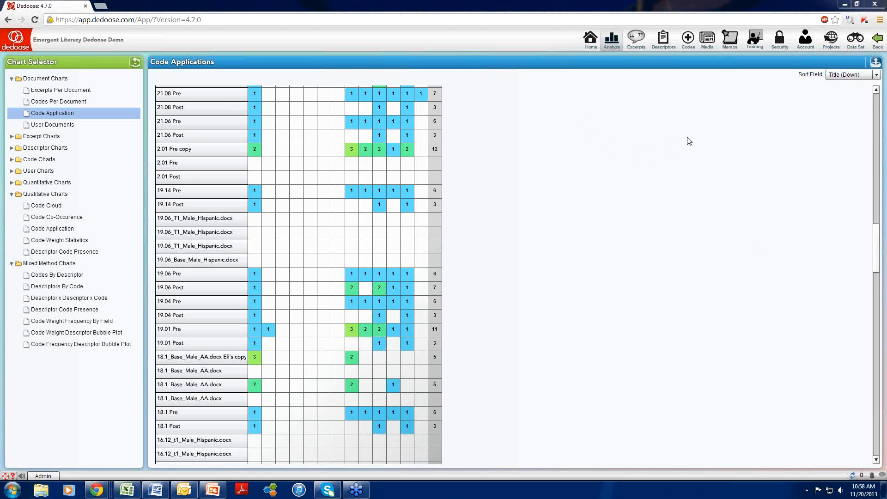
- Open the Training Center and start taking the code application test titled practice
click(757, 44)
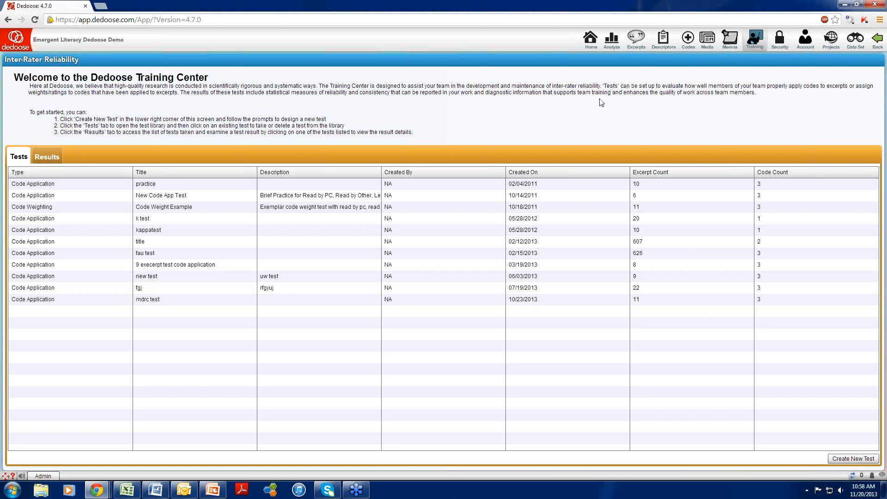
click(159, 185)
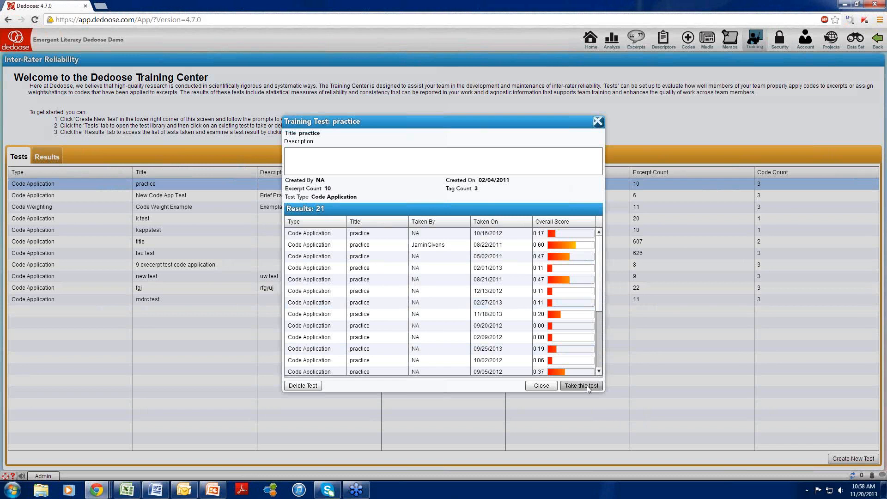
click(581, 386)
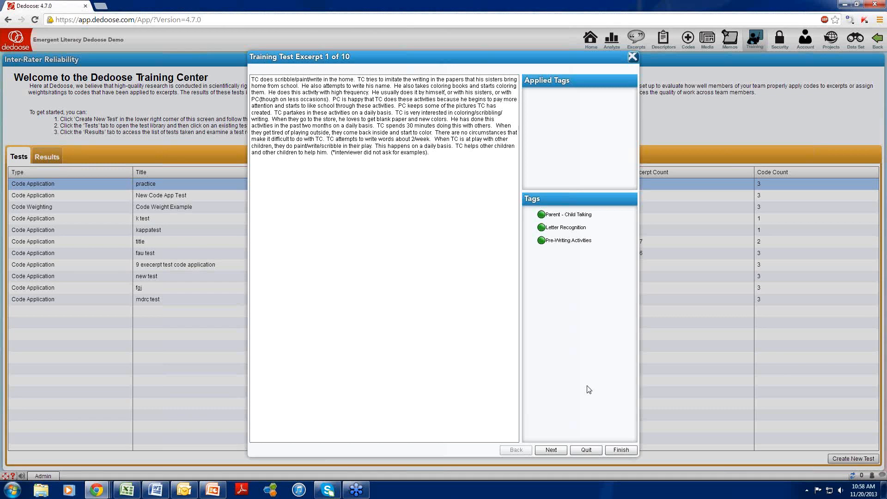
- Tag test excerpt 1 with Pre-Writing Activities, excerpt 2 with Letter Recognition, and excerpt 3 with Parent - Child Talking and Pre-Writing Activities
double_click(562, 247)
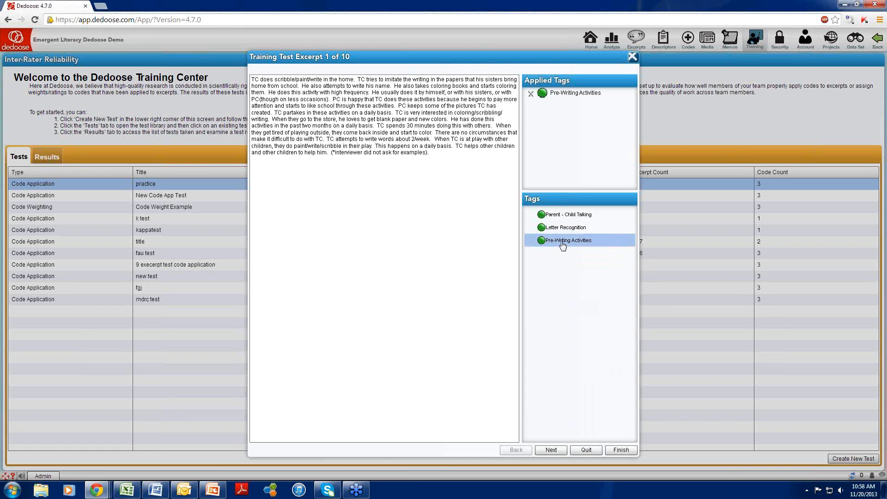
click(555, 453)
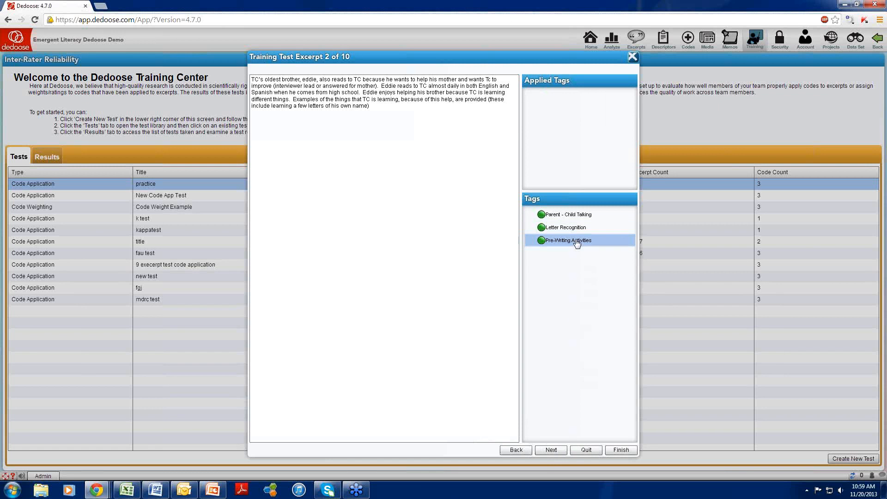
click(550, 450)
double_click(565, 215)
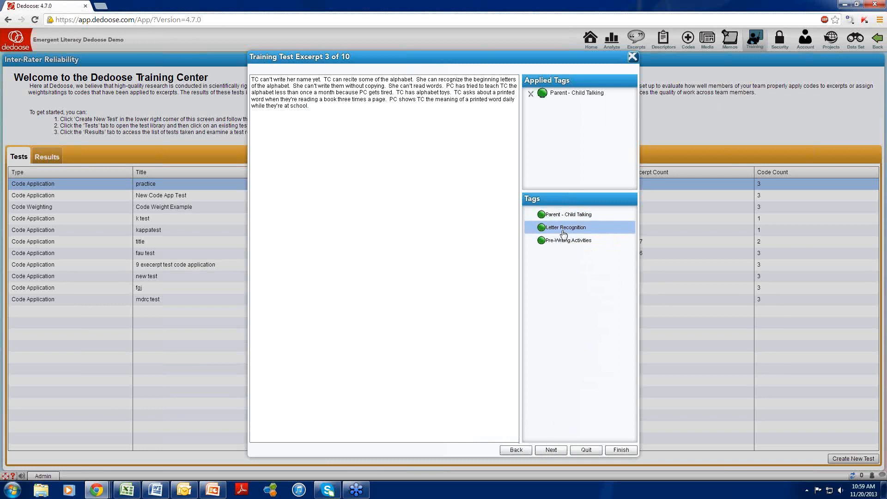
double_click(568, 240)
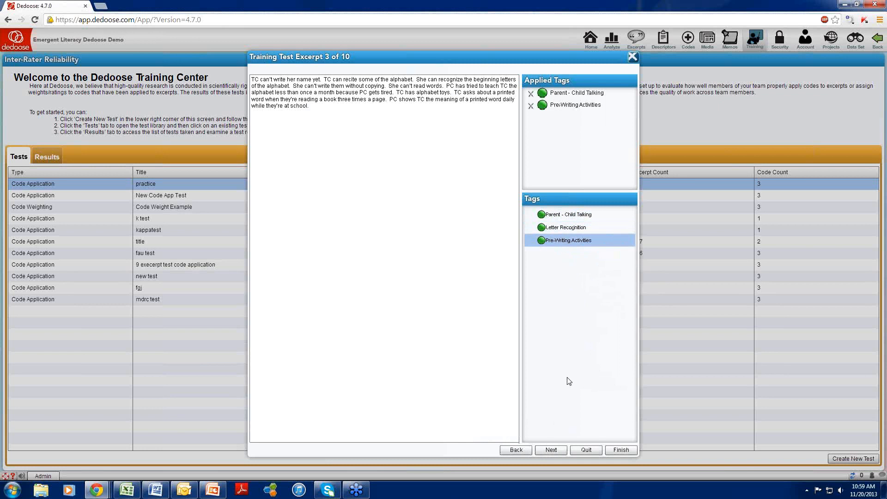
- Finish the practice test after the third excerpt, review its Cohen's kappa results per code, and close the results
click(617, 450)
click(427, 273)
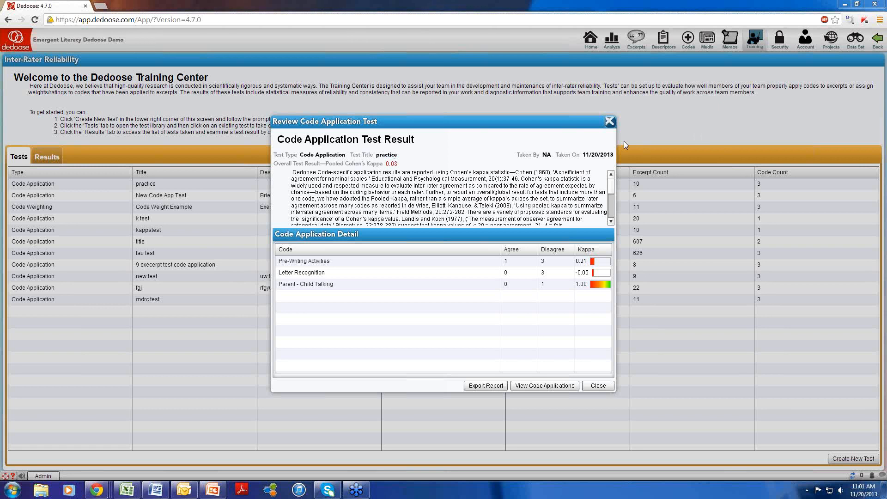
click(610, 122)
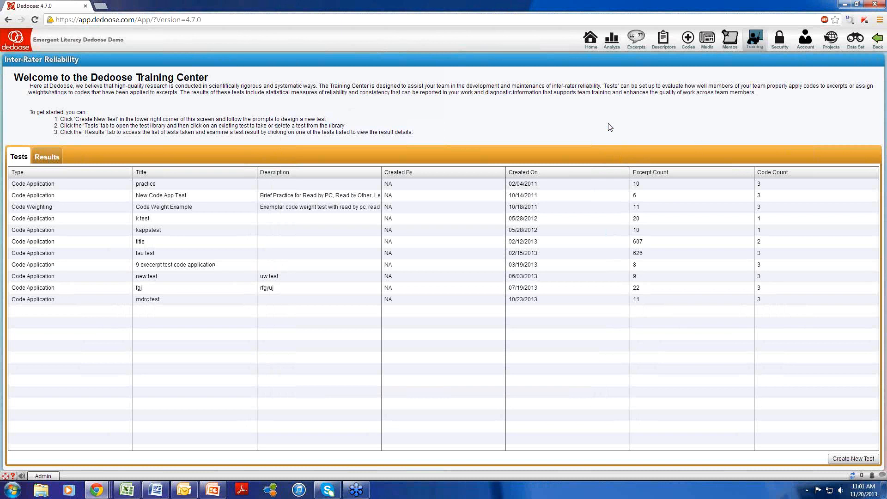